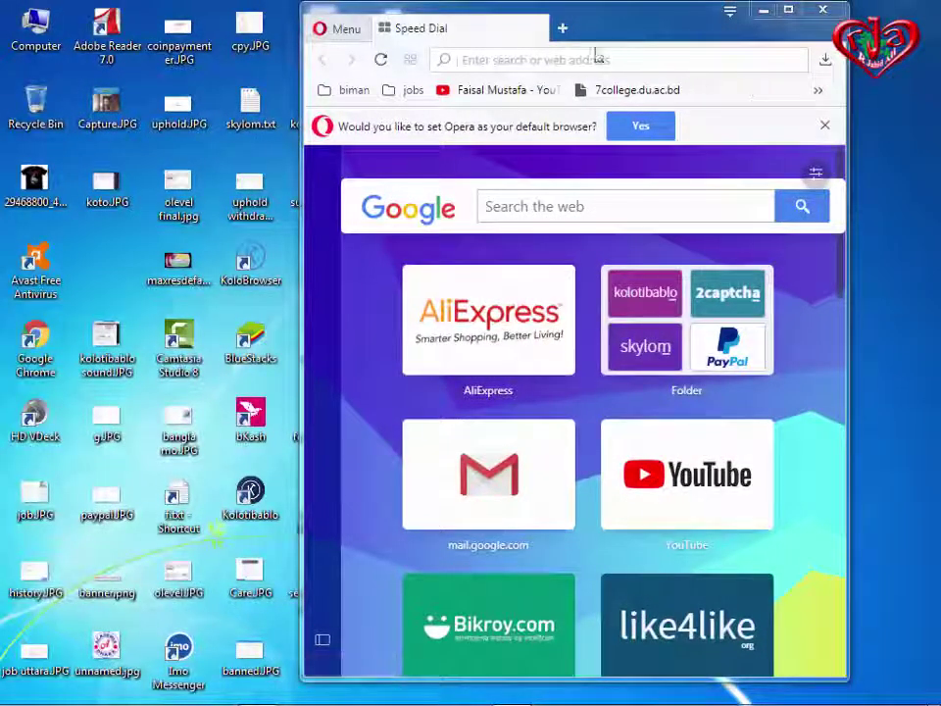
Step: Enter the creator's youtube.com channel address in Opera and load the channel page
{"action": "left_click", "coordinate": [592, 56]}
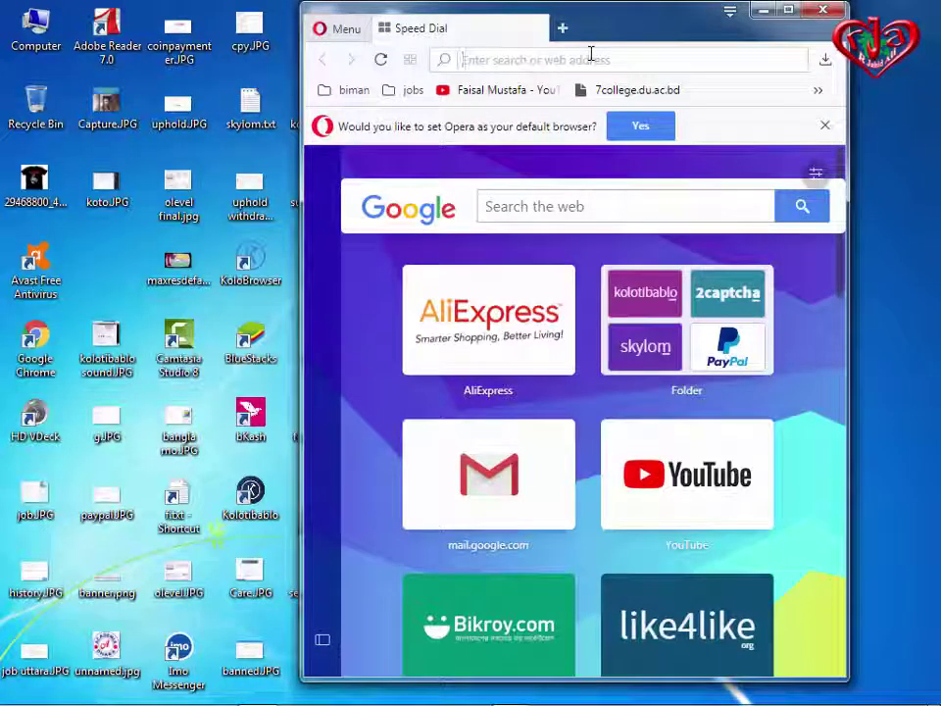
{"action": "type", "text": "y"}
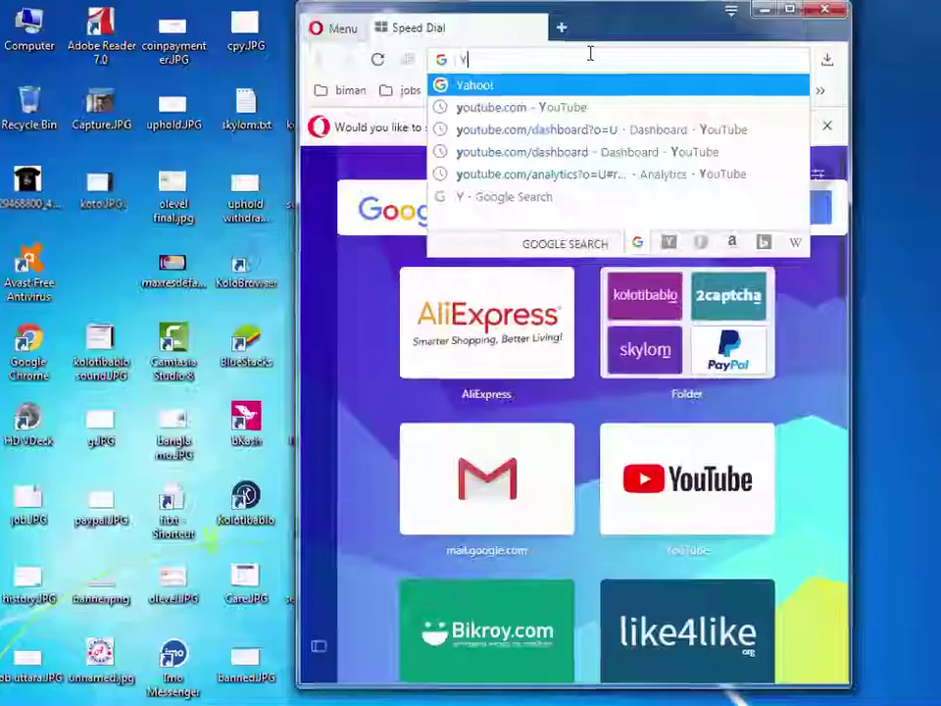
{"action": "type", "text": "oy"}
{"action": "key", "text": "BackSpace"}
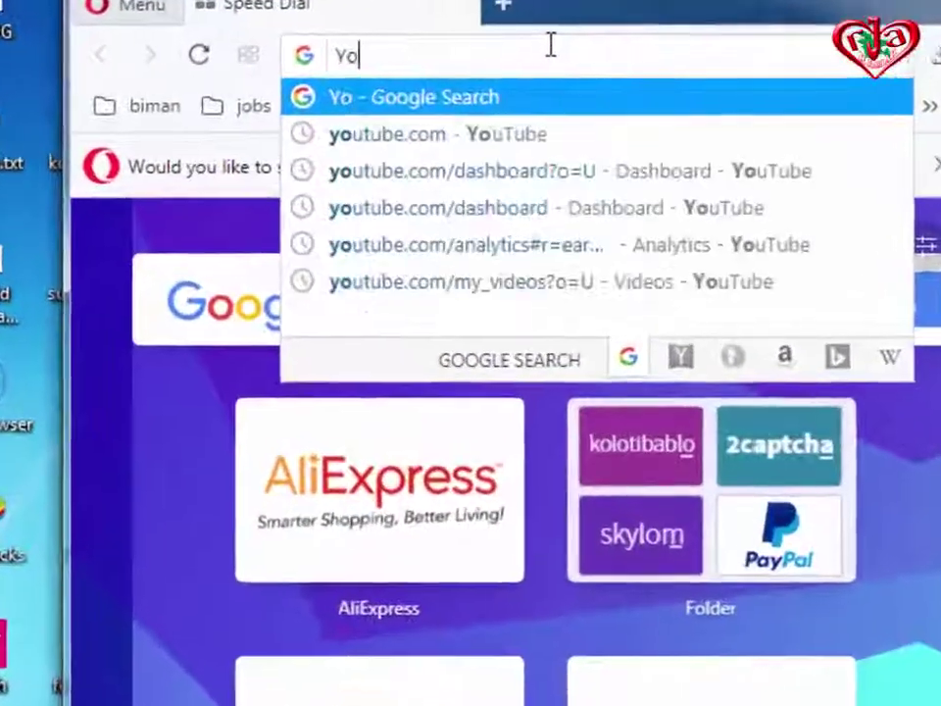
{"action": "type", "text": "u"}
{"action": "key", "text": "Right"}
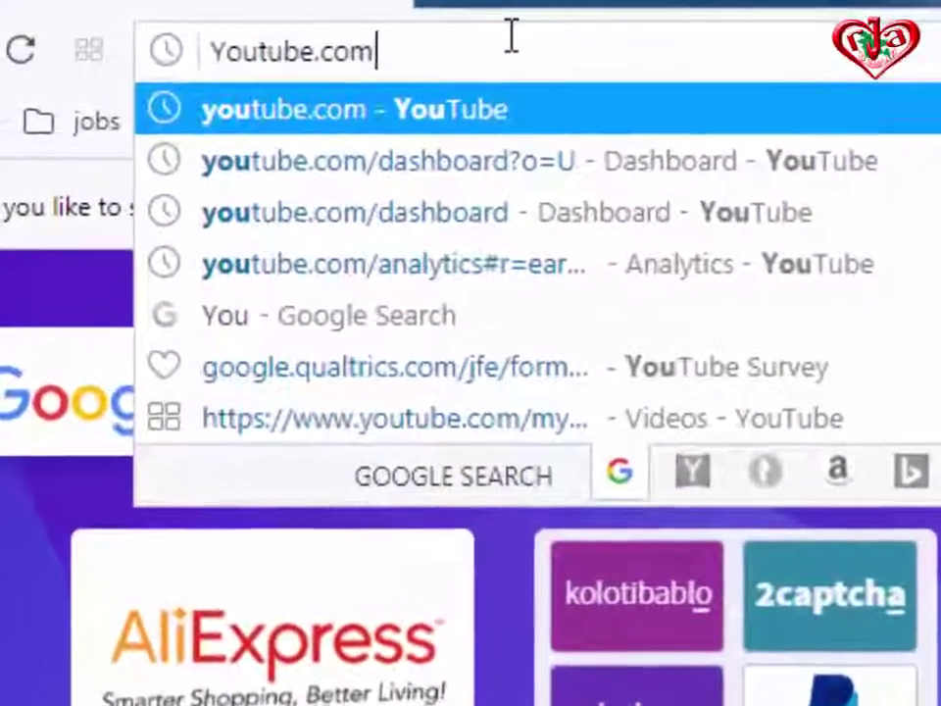
{"action": "type", "text": "/rjahidali"}
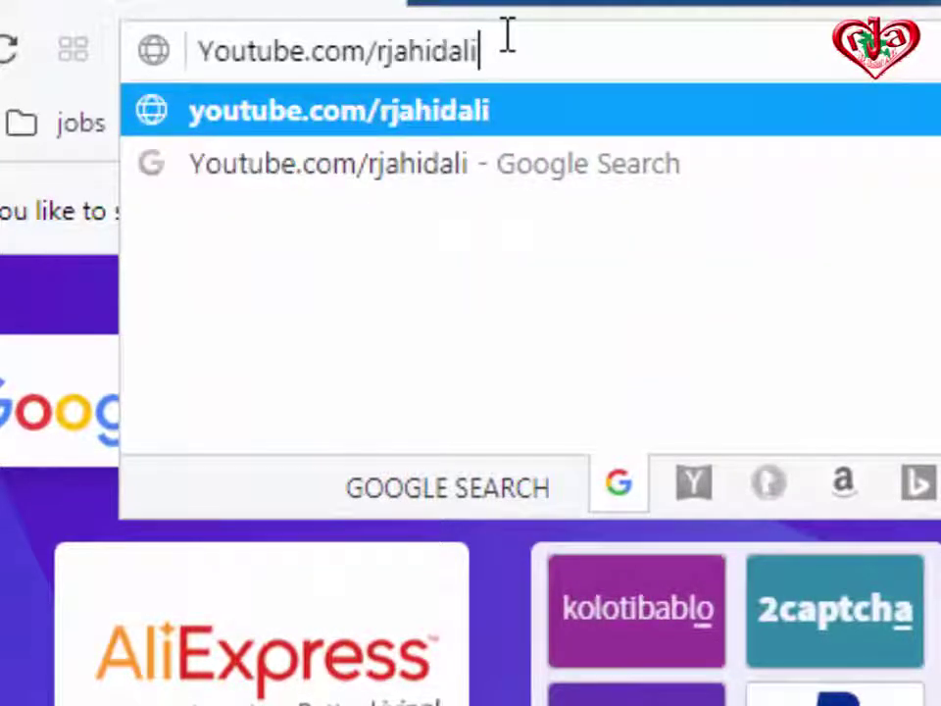
{"action": "key", "text": "Return"}
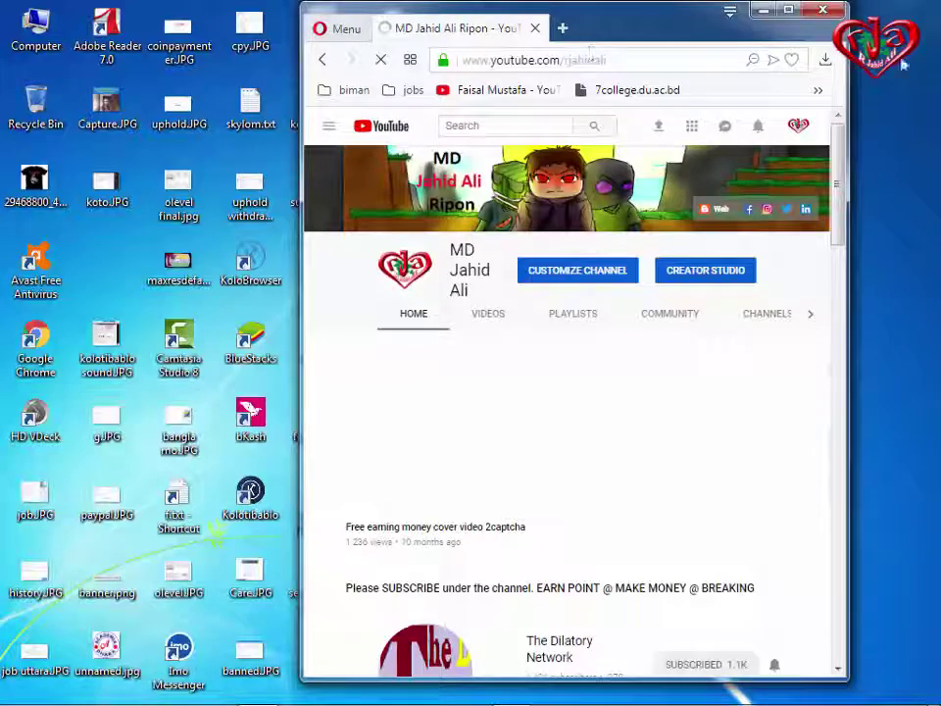
Step: Maximize Opera and go from the avatar menu to Creator Studio's Channel > Monetization page
{"action": "left_click", "coordinate": [788, 12]}
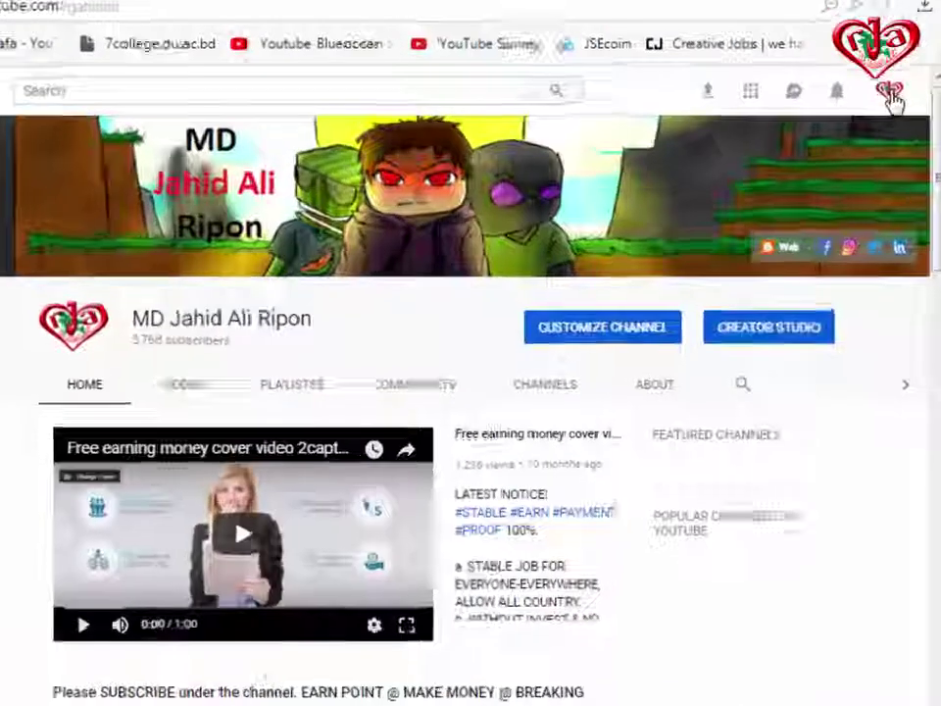
{"action": "left_click", "coordinate": [893, 112]}
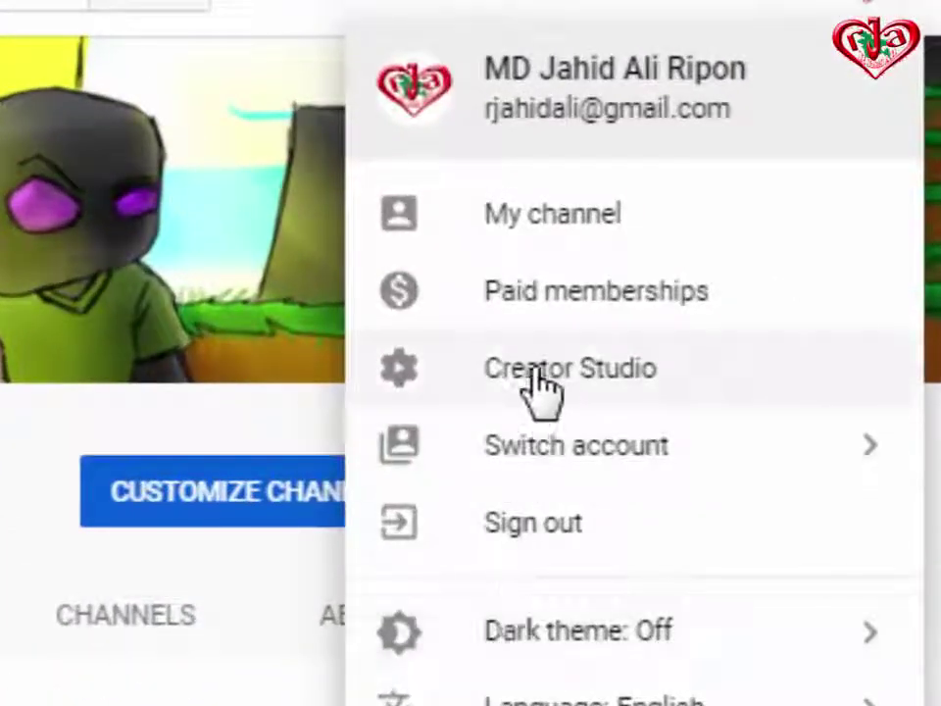
{"action": "left_click", "coordinate": [541, 391]}
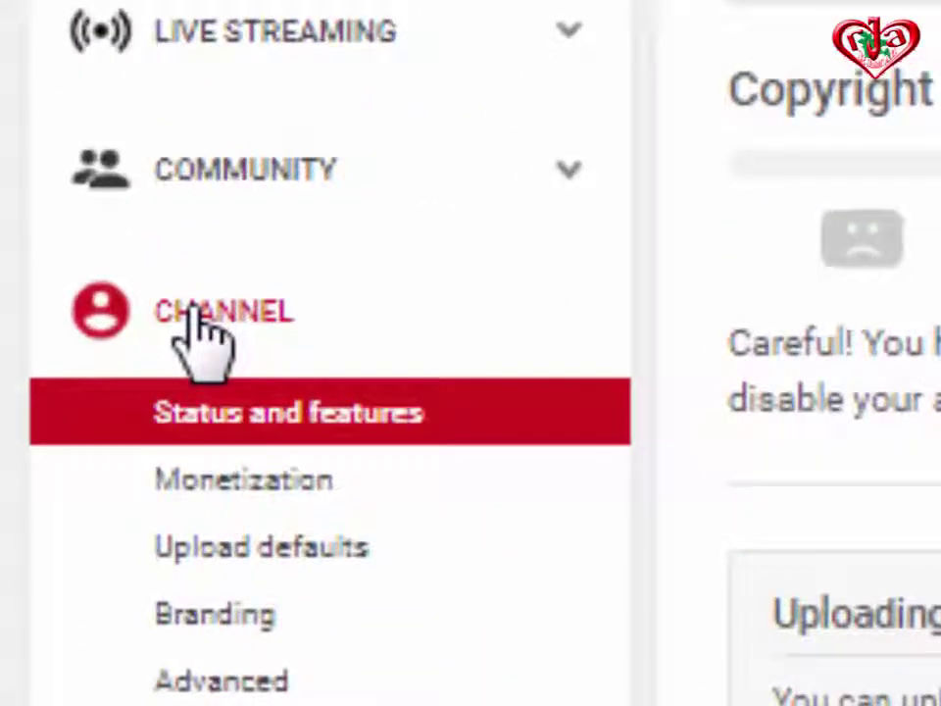
{"action": "scroll", "coordinate": [323, 392], "scroll_direction": "down", "scroll_amount": 2}
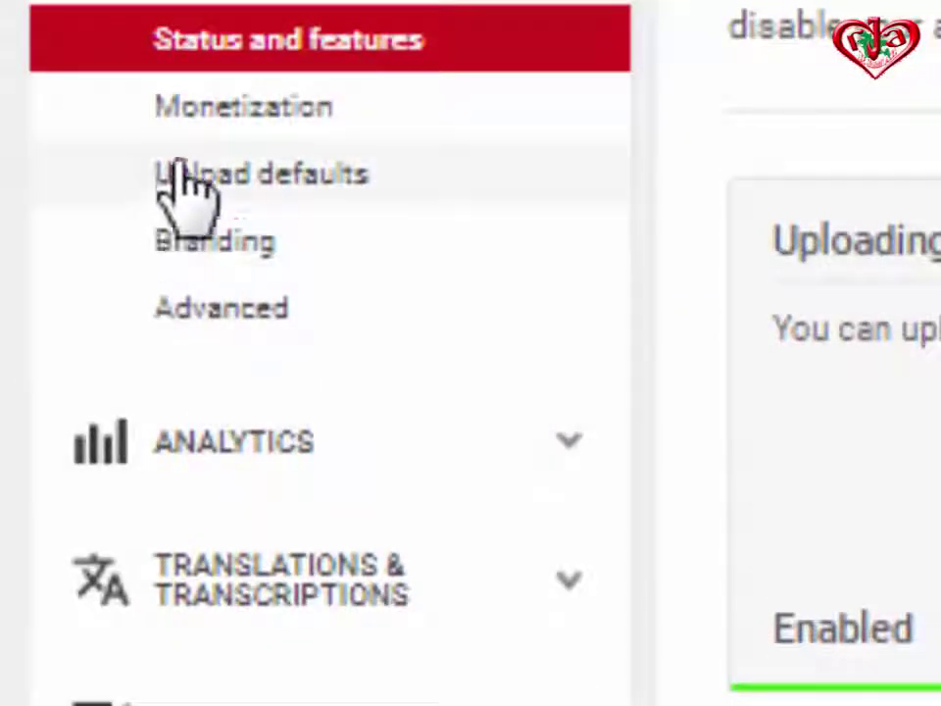
{"action": "left_click", "coordinate": [206, 116]}
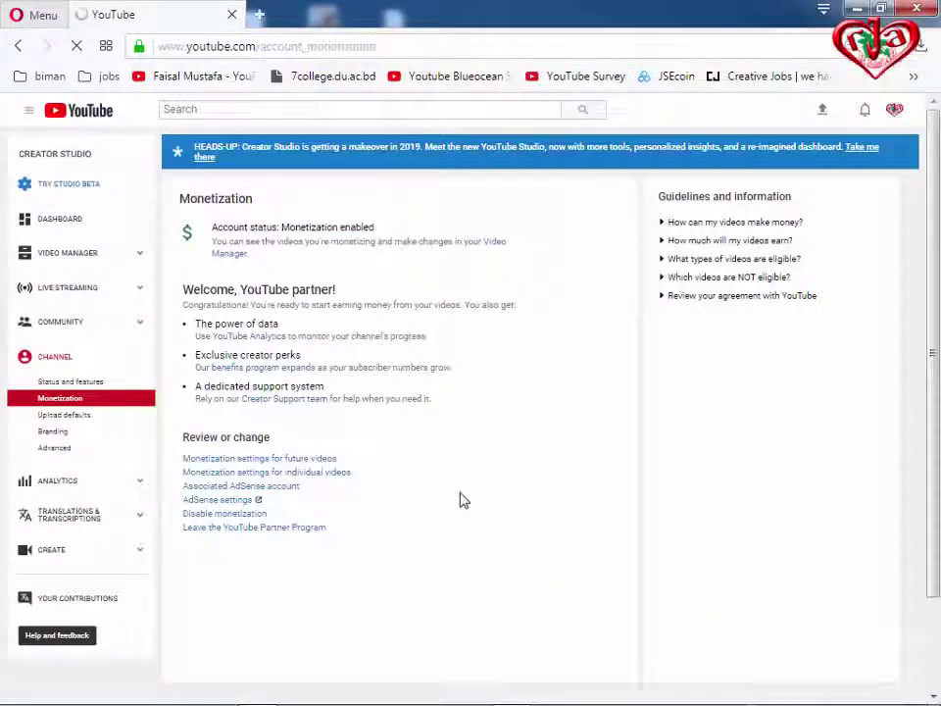
Step: Follow the AdSense settings link under Review or change to the linked AdSense account
{"action": "scroll", "coordinate": [451, 496], "scroll_direction": "down", "scroll_amount": 2}
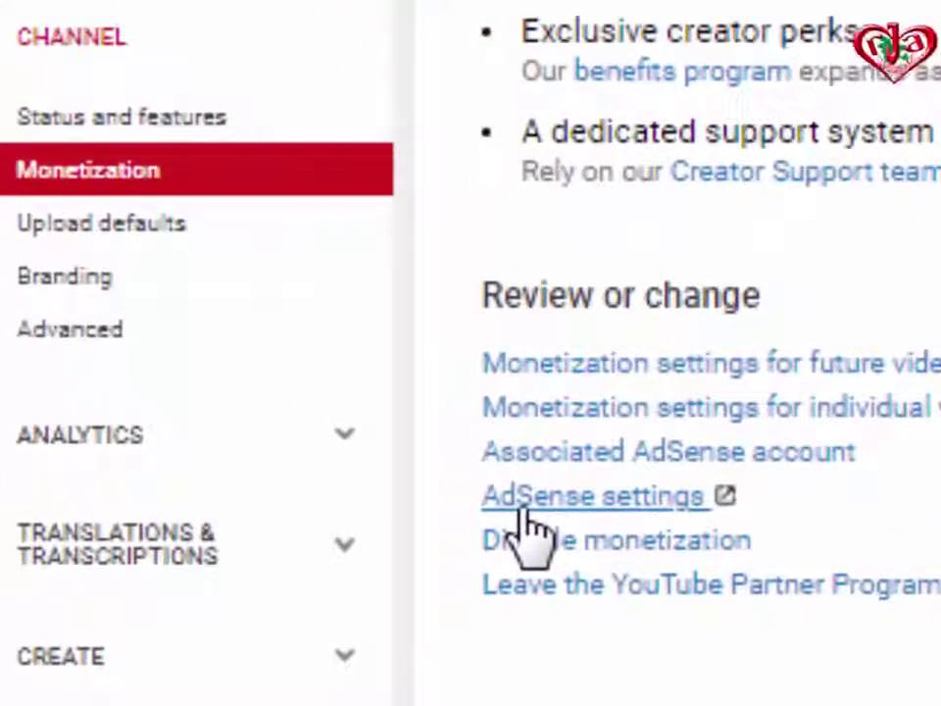
{"action": "left_click", "coordinate": [526, 514]}
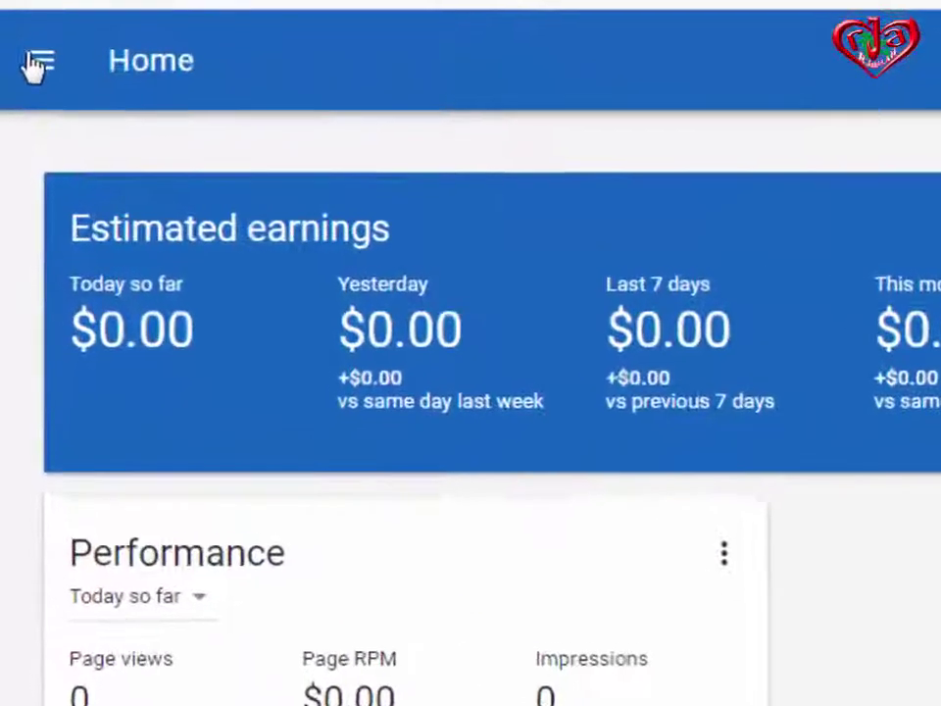
Step: Go to the Payments section and start adding a payment method
{"action": "left_click", "coordinate": [31, 121]}
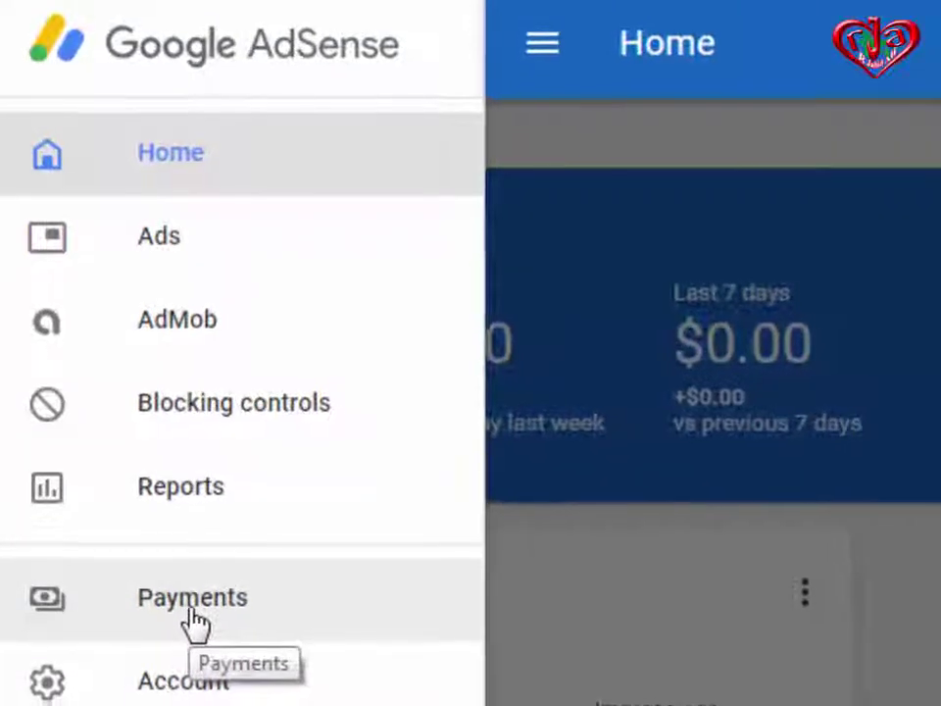
{"action": "left_click", "coordinate": [196, 627]}
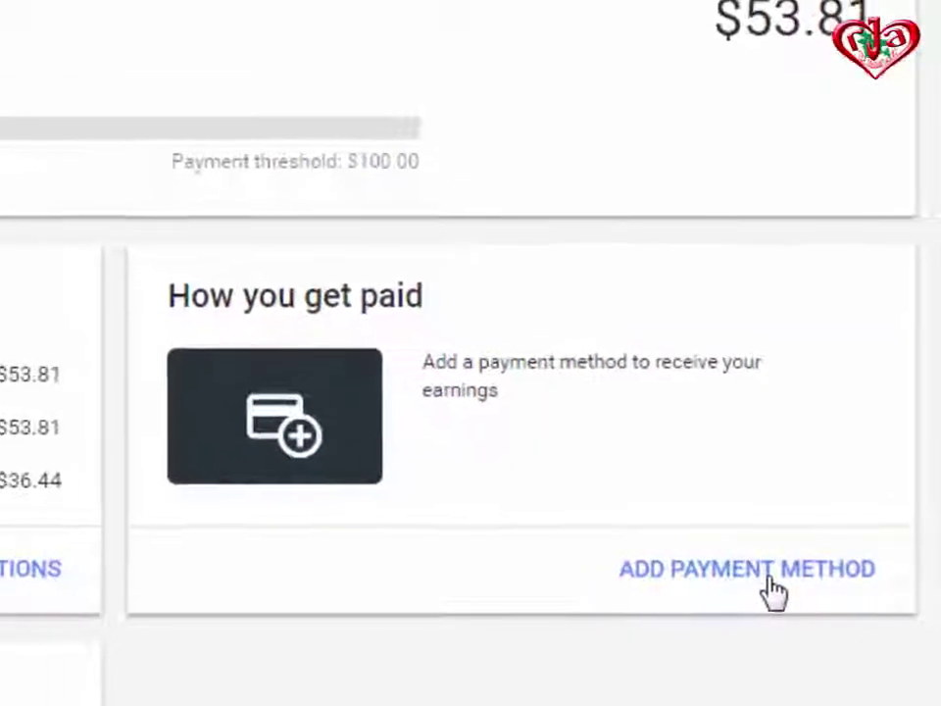
{"action": "left_click", "coordinate": [826, 578]}
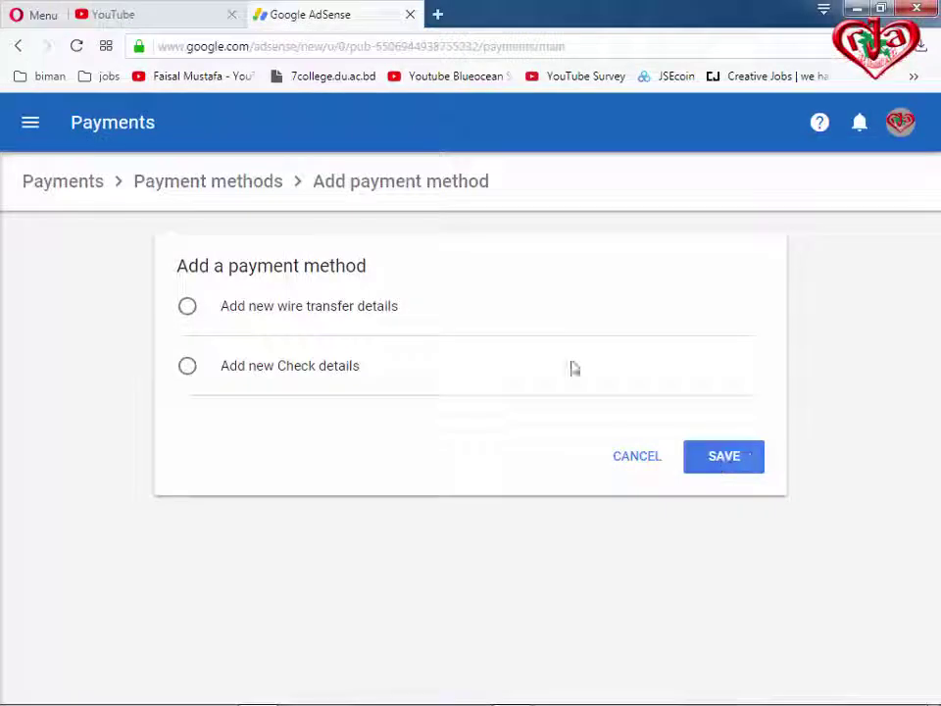
Step: Return Home and use the Balance card's View payments option to see $53.81 earned
{"action": "left_click", "coordinate": [41, 127]}
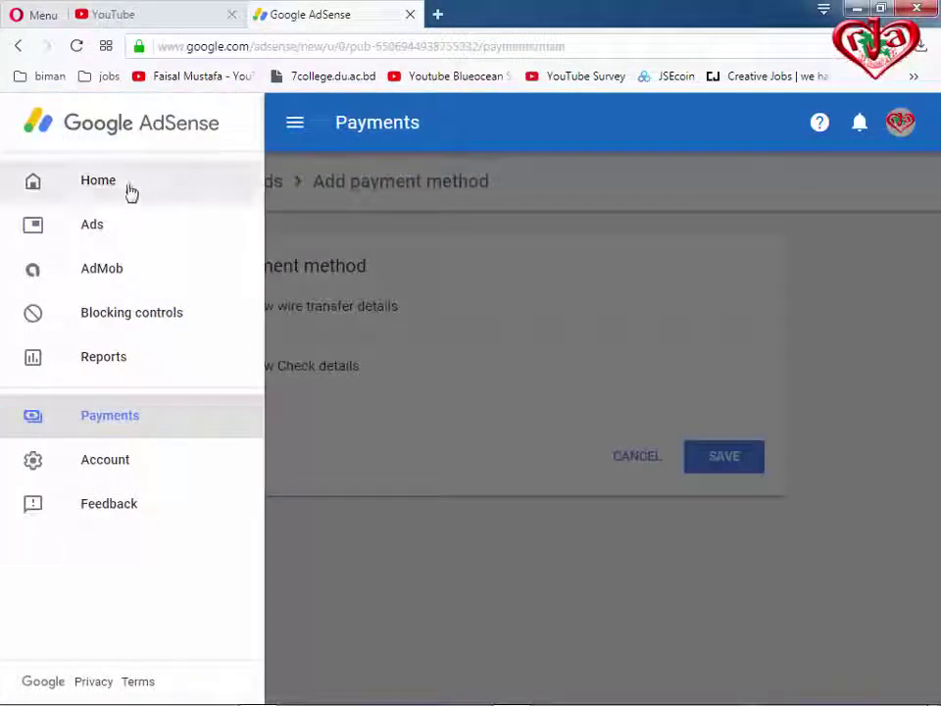
{"action": "left_click", "coordinate": [109, 186]}
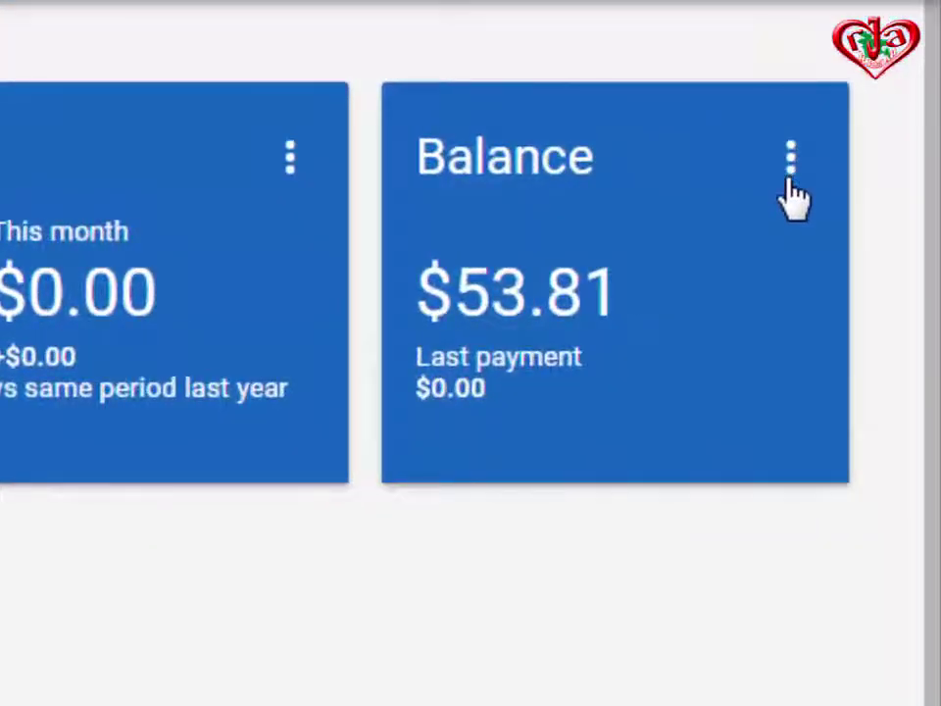
{"action": "left_click", "coordinate": [792, 162]}
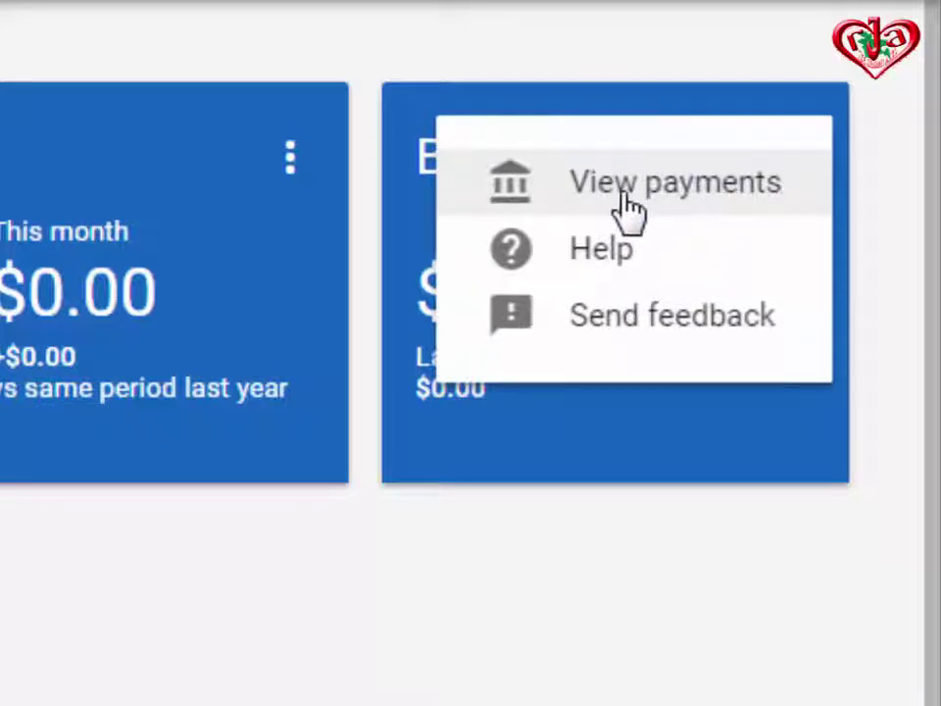
{"action": "left_click", "coordinate": [628, 204]}
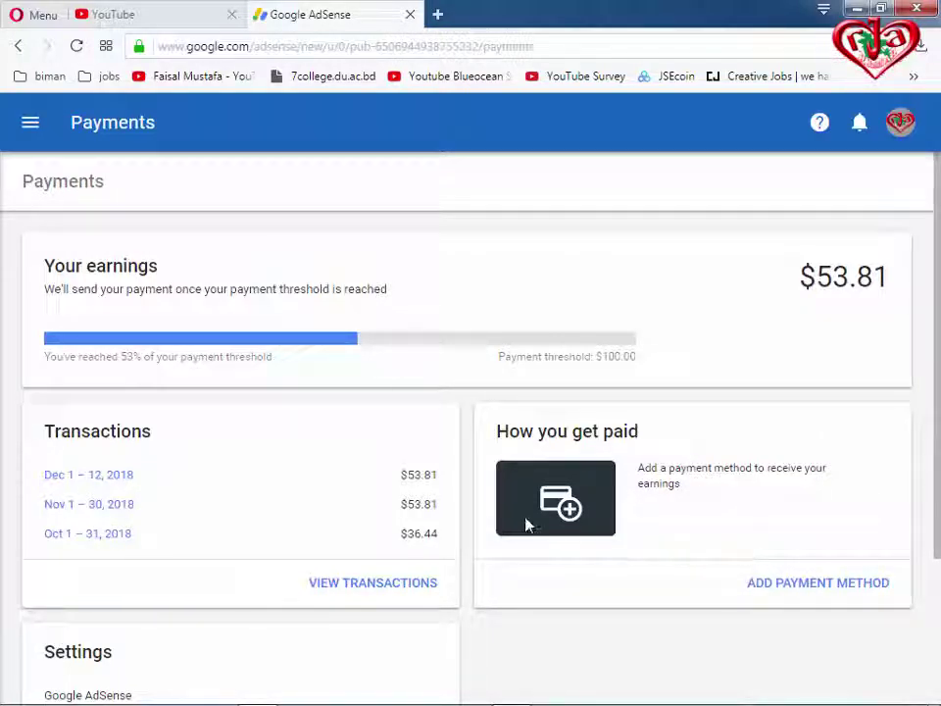
Step: Open the Payments section and its payments account settings via Manage settings
{"action": "left_click", "coordinate": [31, 126]}
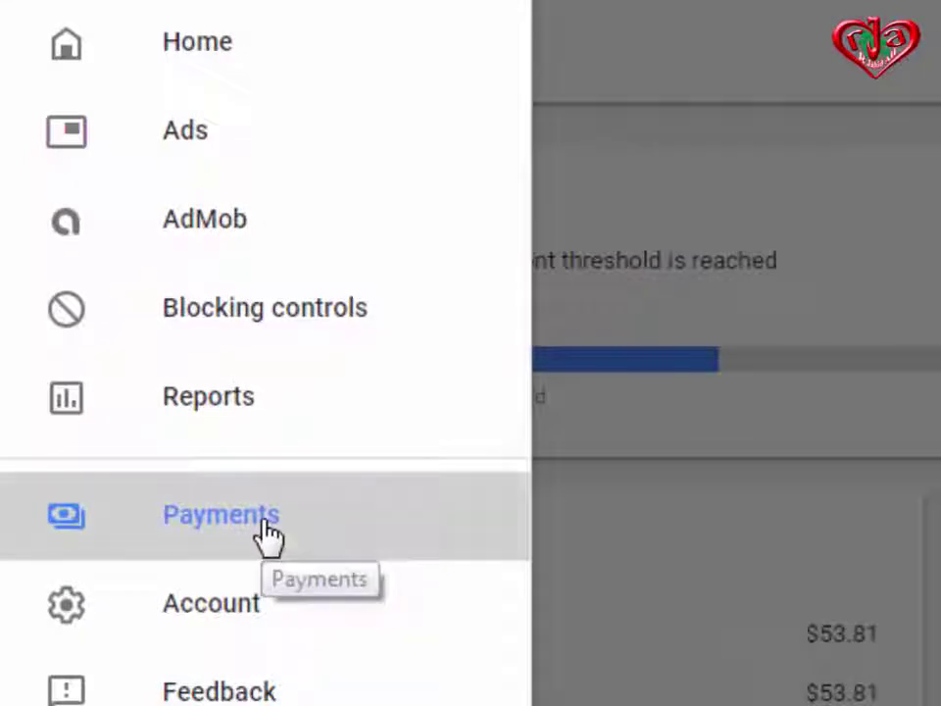
{"action": "left_click", "coordinate": [271, 538]}
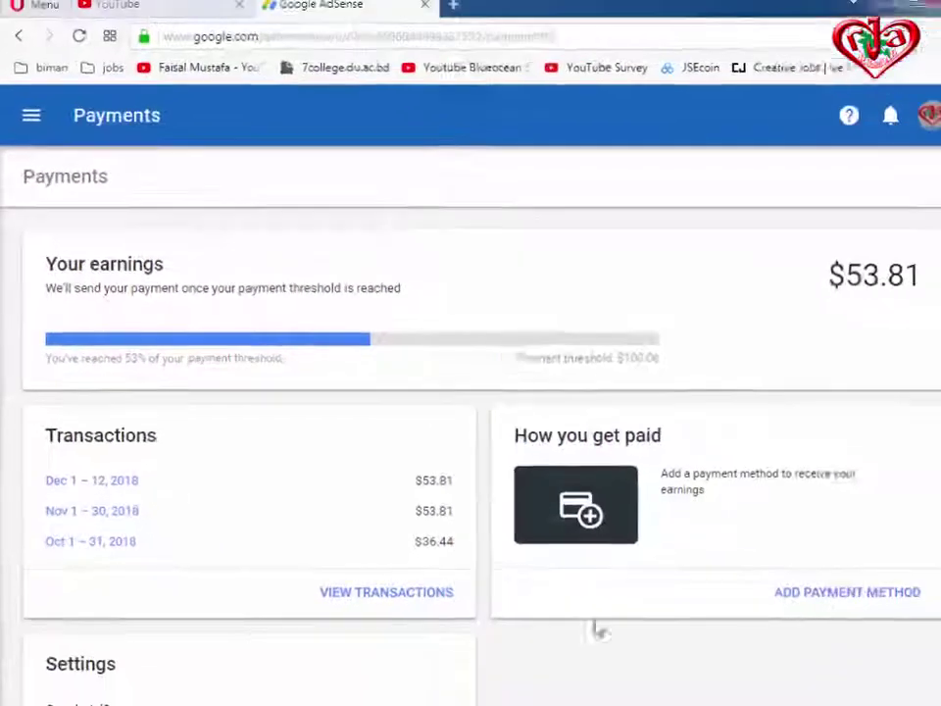
{"action": "scroll", "coordinate": [691, 596], "scroll_direction": "down", "scroll_amount": 3}
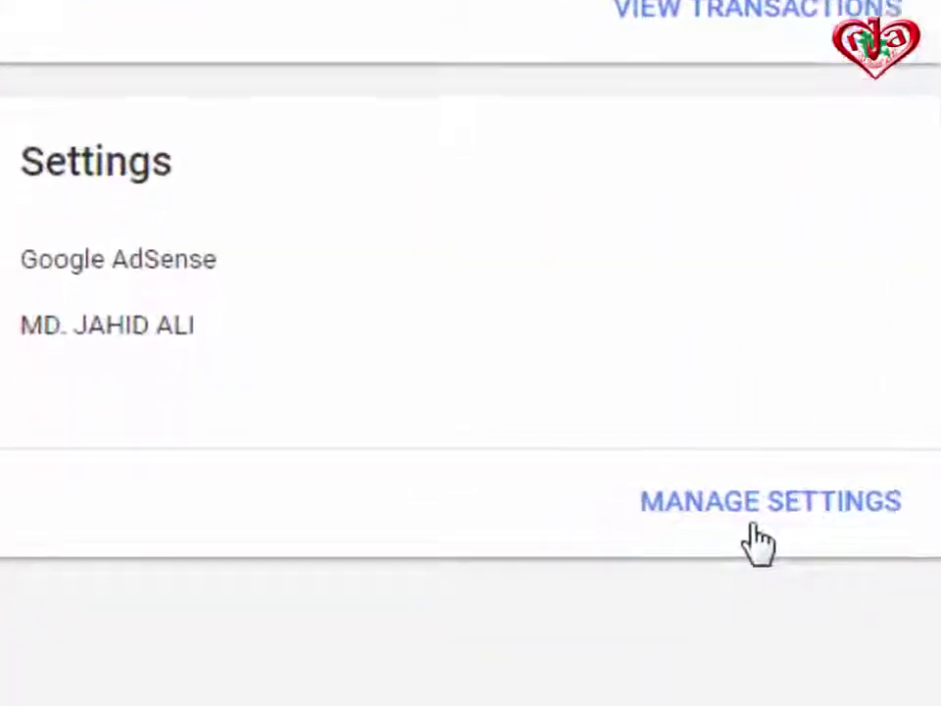
{"action": "left_click", "coordinate": [858, 526]}
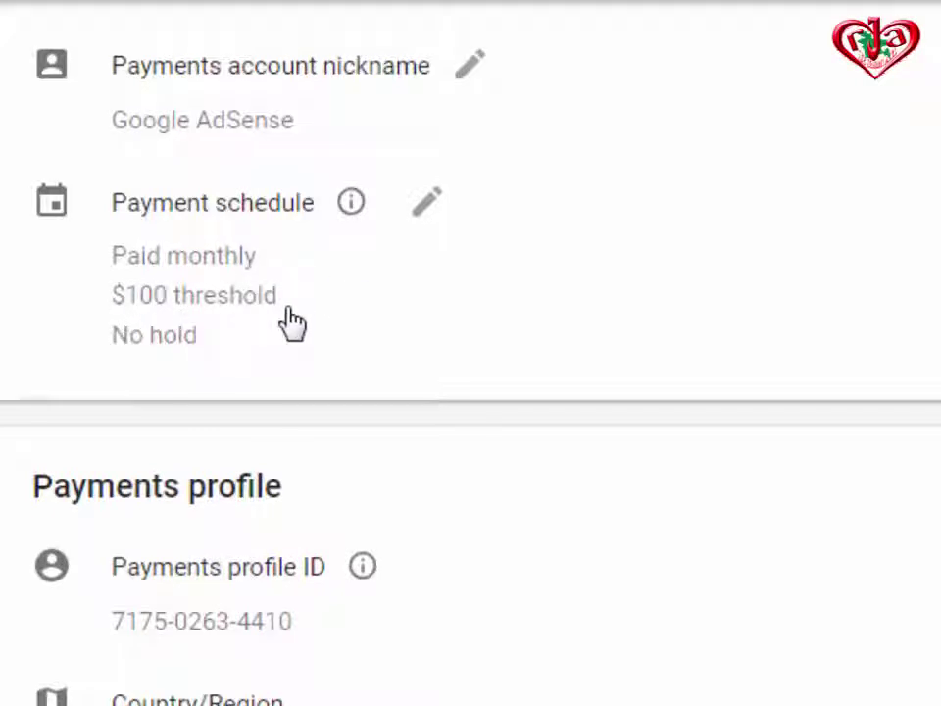
Step: Bring up the payment schedule editor showing the $100 threshold
{"action": "left_click", "coordinate": [427, 203]}
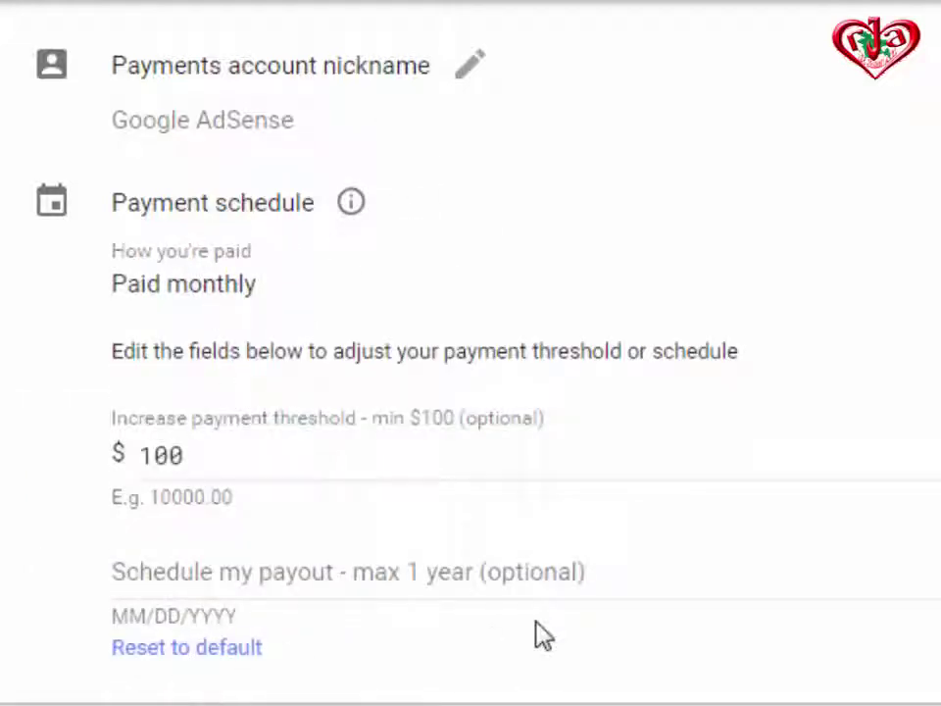
{"action": "scroll", "coordinate": [336, 634], "scroll_direction": "down", "scroll_amount": 2}
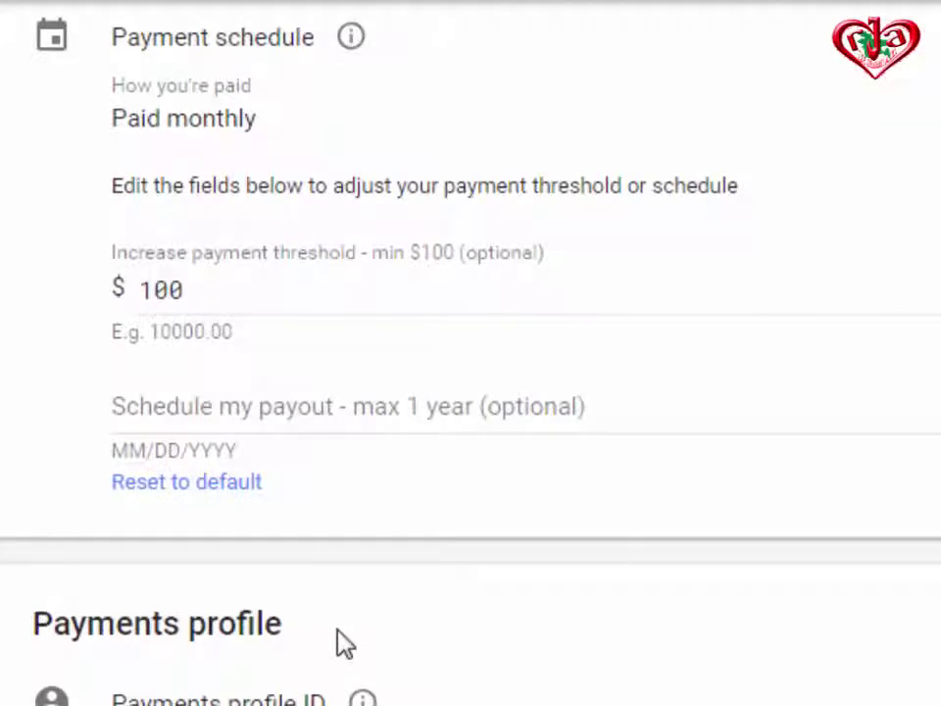
{"action": "scroll", "coordinate": [337, 629], "scroll_direction": "up", "scroll_amount": 4}
{"action": "scroll", "coordinate": [339, 633], "scroll_direction": "up", "scroll_amount": 2}
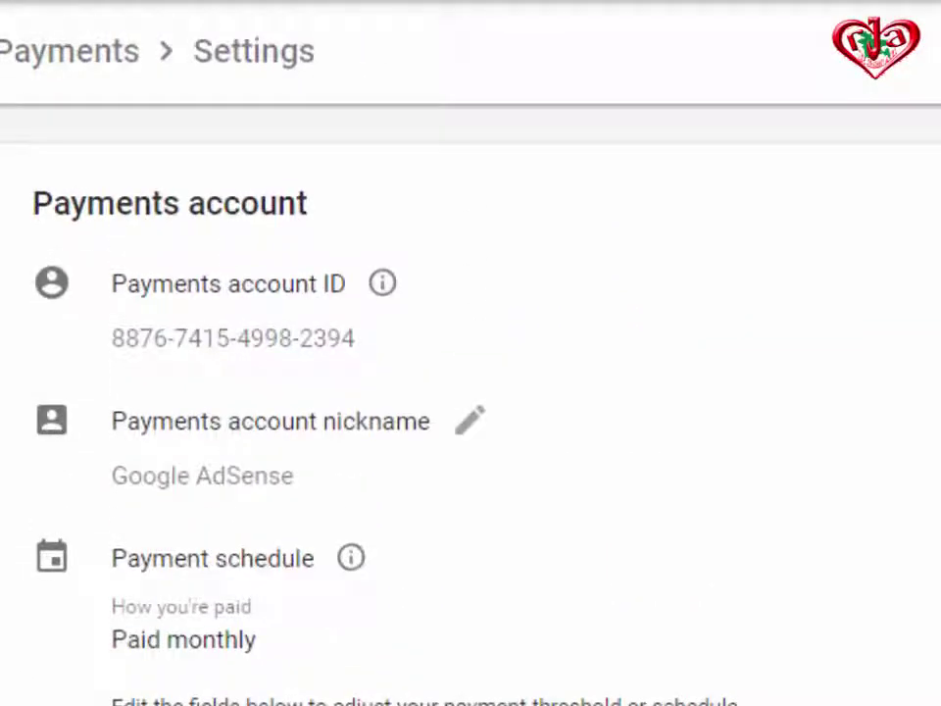
{"action": "left_click", "coordinate": [2, 51]}
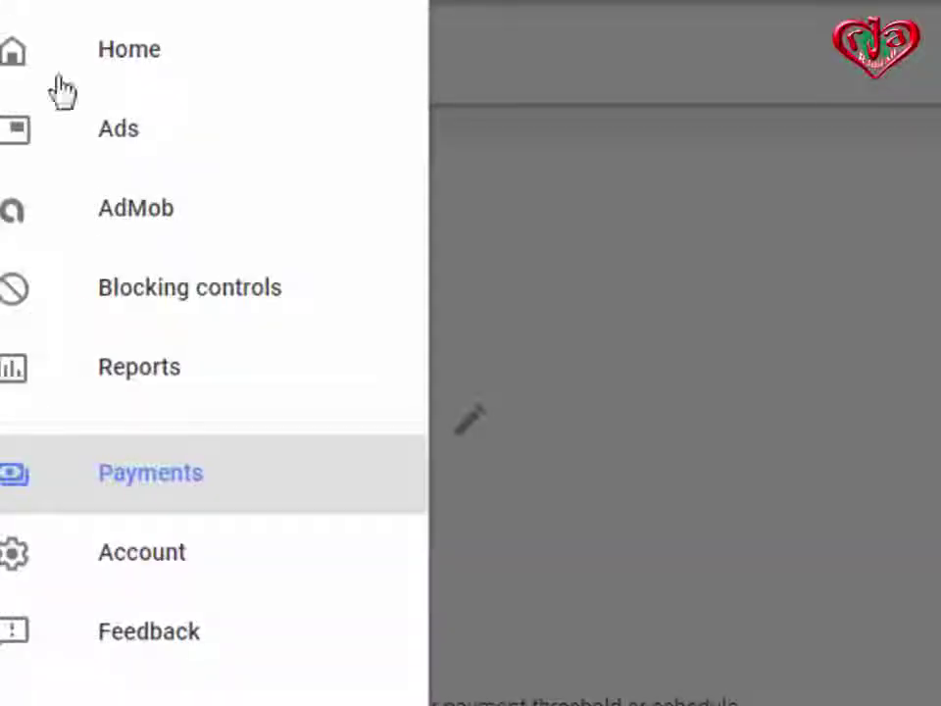
Step: Start a new payment method, choose wire transfer, and expand the bank details form
{"action": "left_click", "coordinate": [196, 514]}
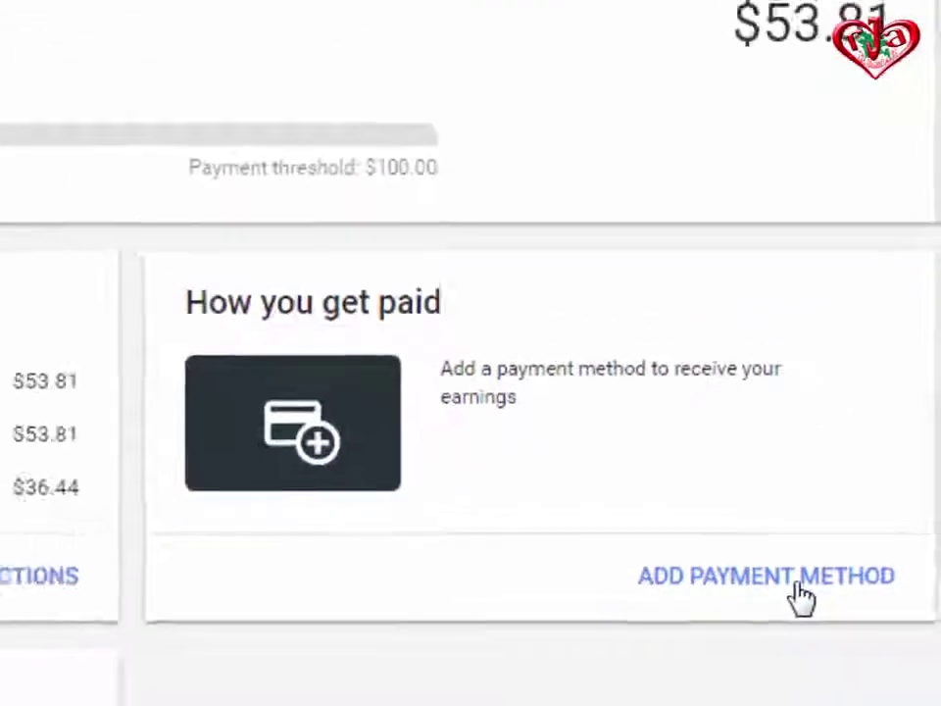
{"action": "left_click", "coordinate": [819, 594]}
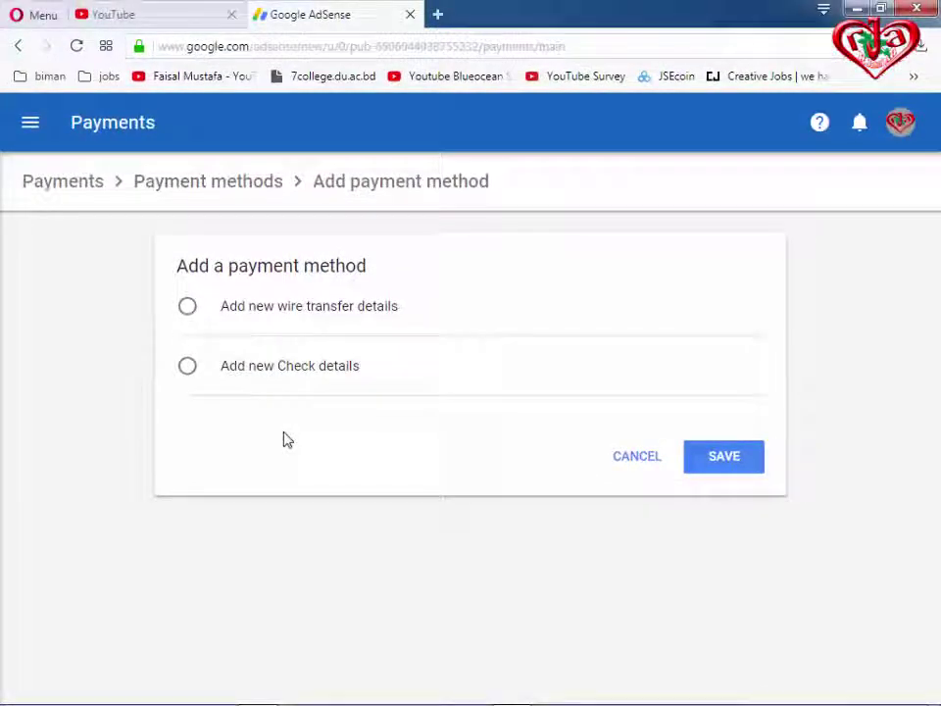
{"action": "left_click", "coordinate": [265, 312]}
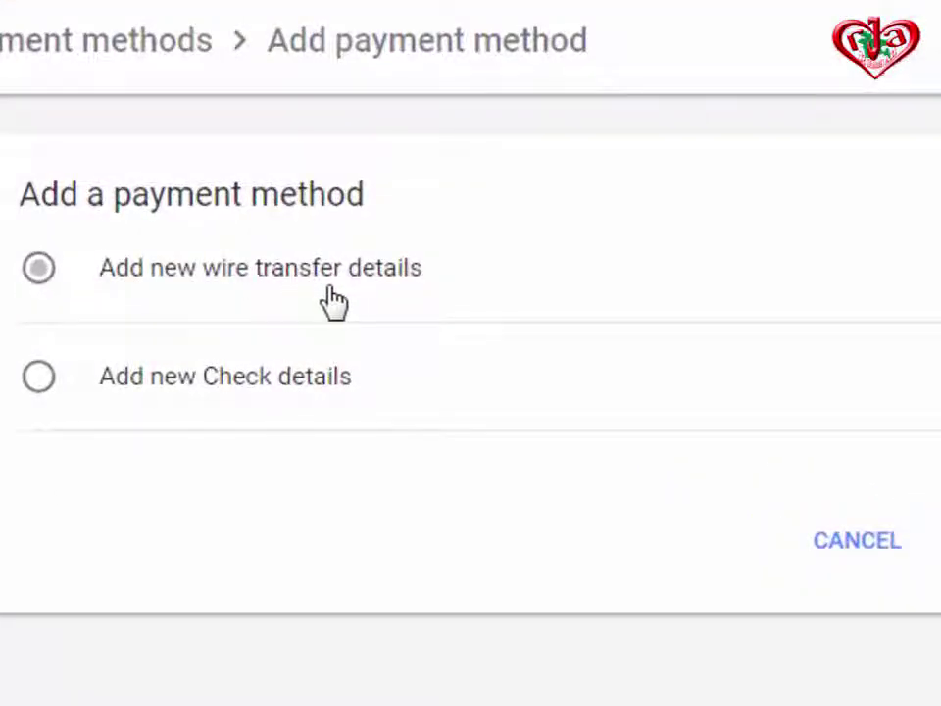
{"action": "left_click", "coordinate": [39, 269]}
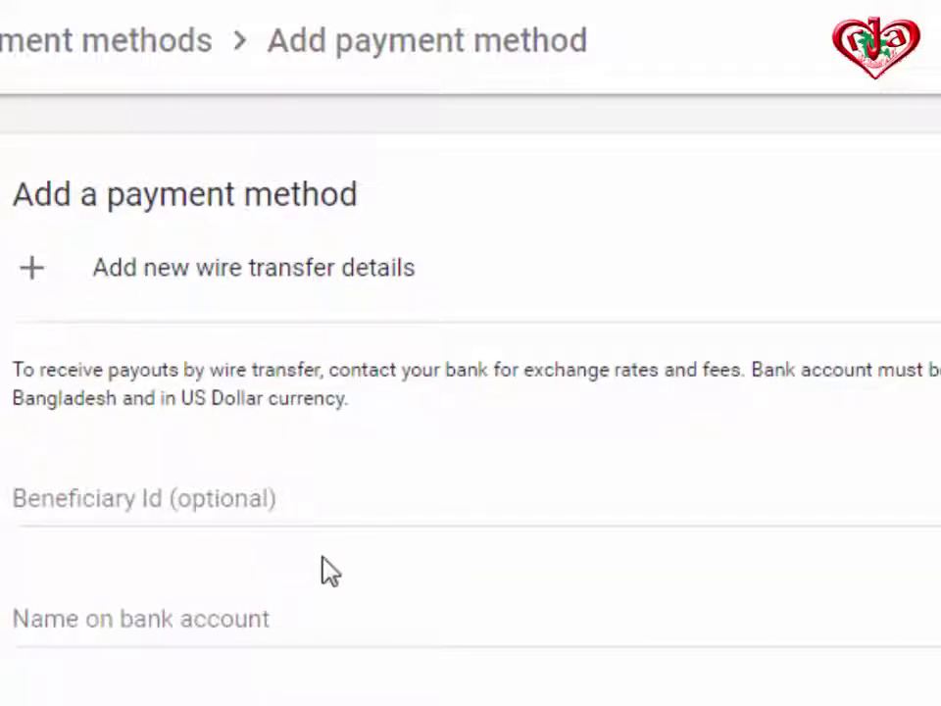
{"action": "scroll", "coordinate": [322, 569], "scroll_direction": "down", "scroll_amount": 3}
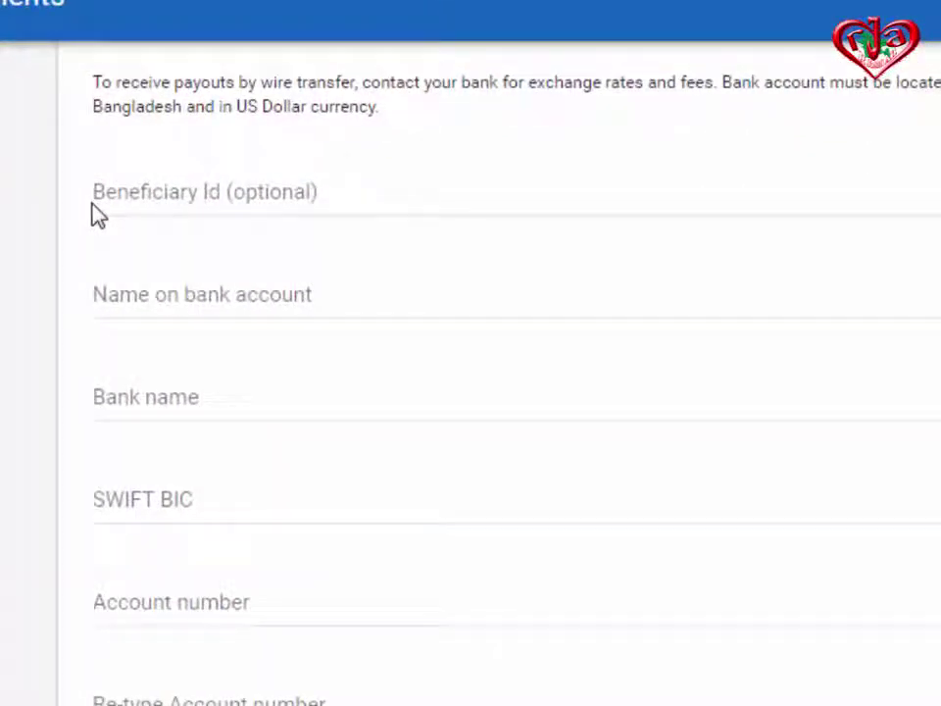
Step: Fill 'Name on bank account' with the account holder's name, then move to Bank name
{"action": "left_click", "coordinate": [323, 192]}
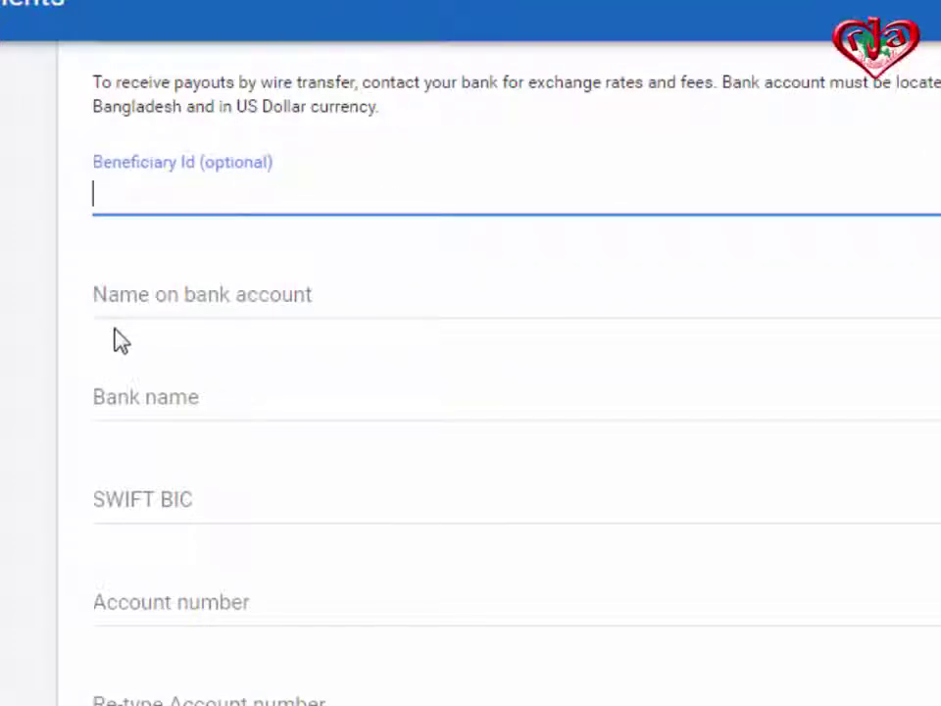
{"action": "left_click", "coordinate": [290, 305]}
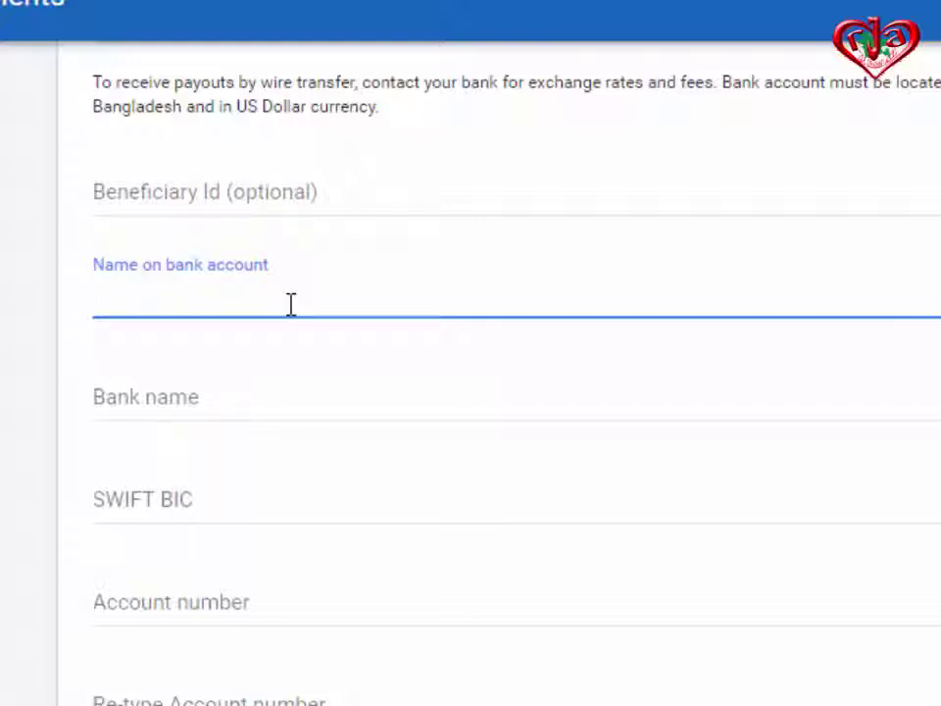
{"action": "type", "text": "d Jahid Ali"}
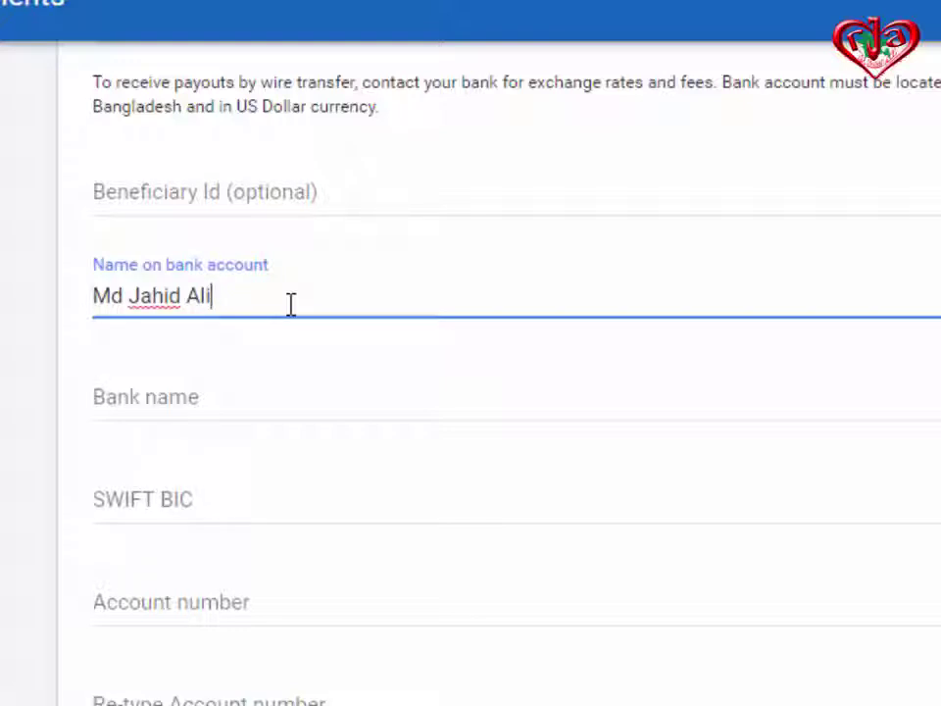
{"action": "left_click", "coordinate": [239, 400]}
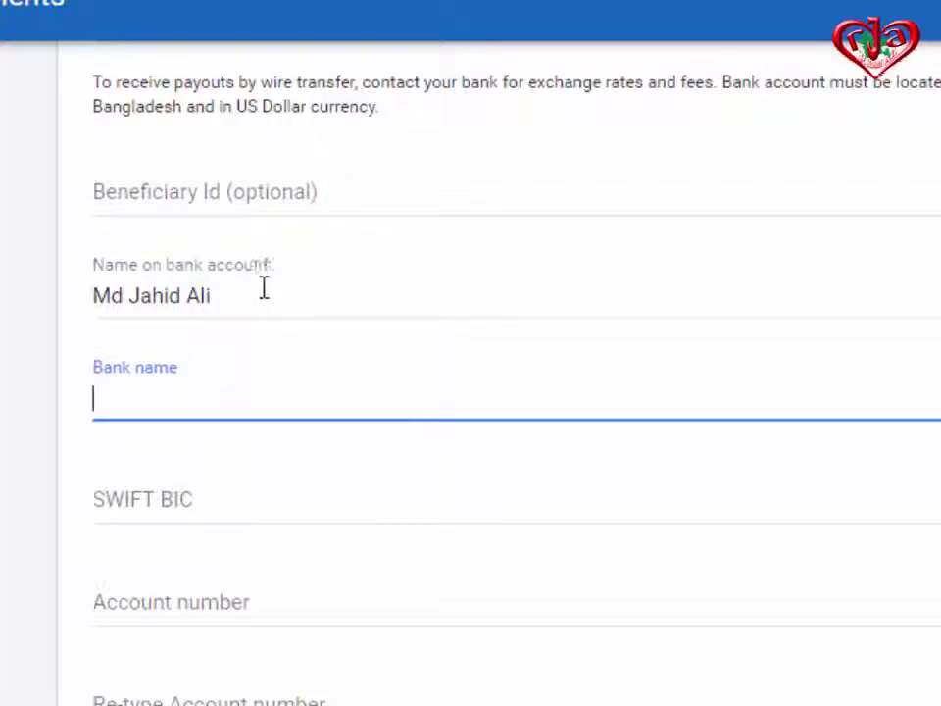
{"action": "mouse_move", "coordinate": [245, 295]}
{"action": "left_mouse_down"}
{"action": "mouse_move", "coordinate": [130, 294]}
{"action": "mouse_move", "coordinate": [67, 313]}
{"action": "left_mouse_up"}
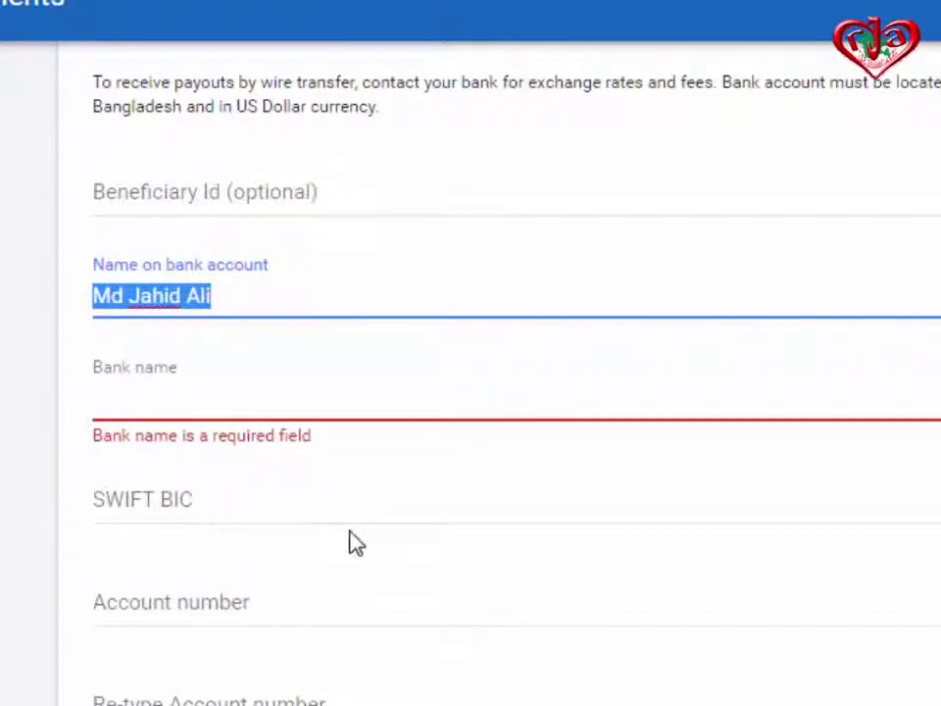
{"action": "scroll", "coordinate": [351, 534], "scroll_direction": "down", "scroll_amount": 2}
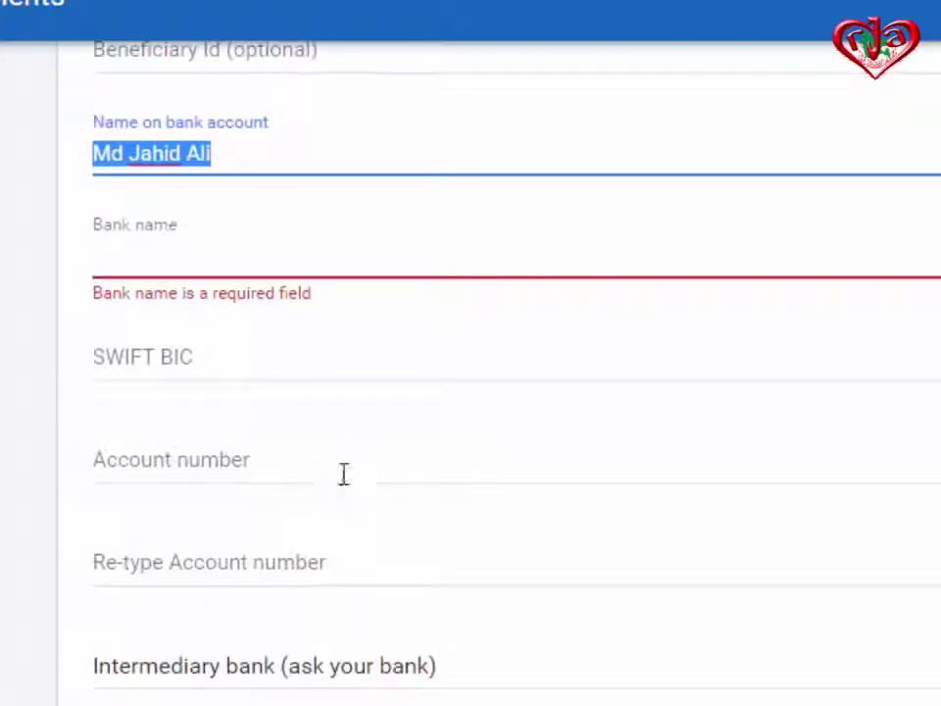
{"action": "scroll", "coordinate": [406, 676], "scroll_direction": "down", "scroll_amount": 3}
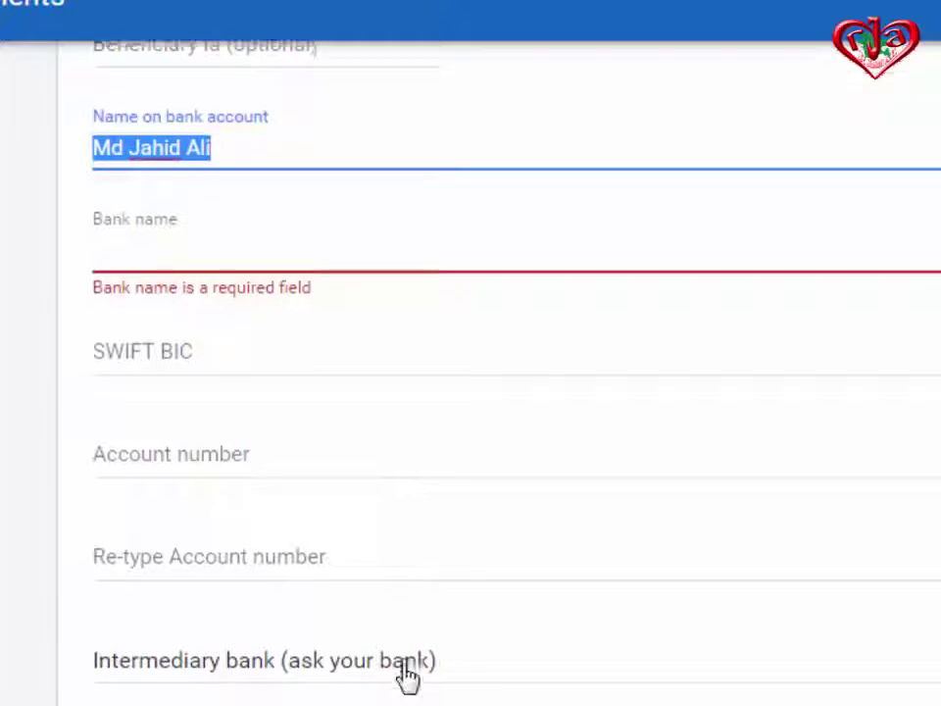
{"action": "scroll", "coordinate": [392, 666], "scroll_direction": "up", "scroll_amount": 7}
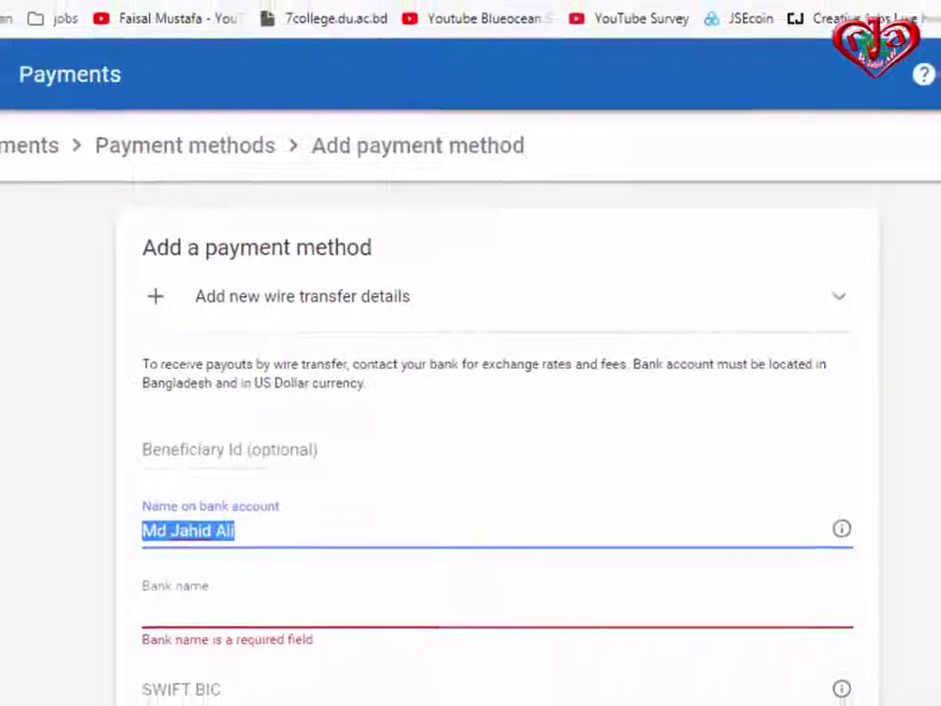
Step: In a new tab, search Google for 'swift code uttara dbbl branch'
{"action": "left_click", "coordinate": [441, 13]}
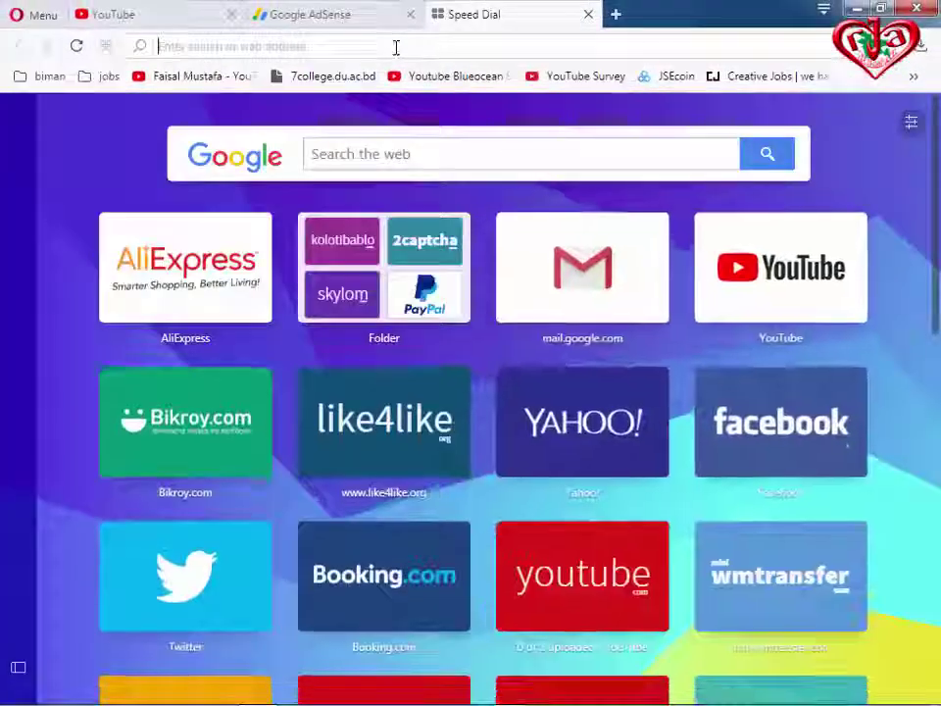
{"action": "type", "text": "s"}
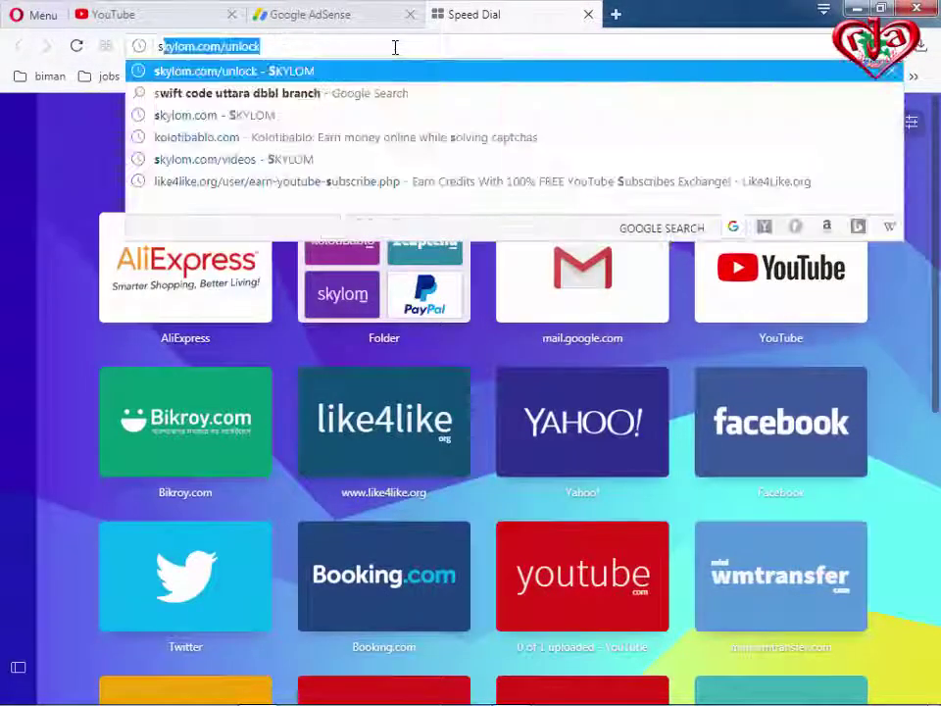
{"action": "type", "text": "wift"}
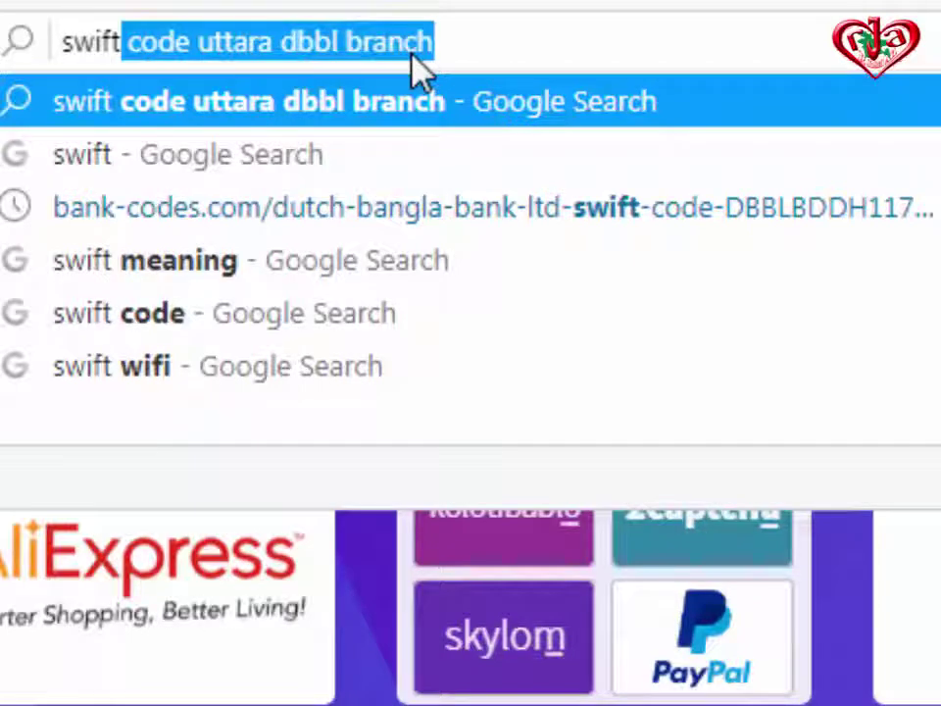
{"action": "left_click", "coordinate": [490, 40]}
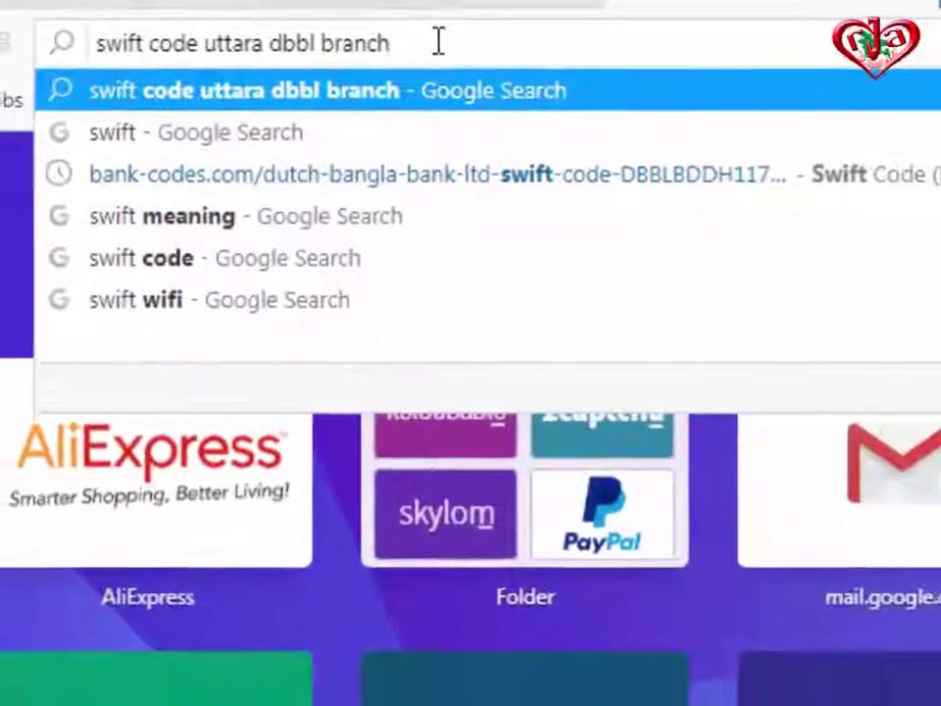
{"action": "key", "text": "Escape"}
{"action": "key", "text": "Return"}
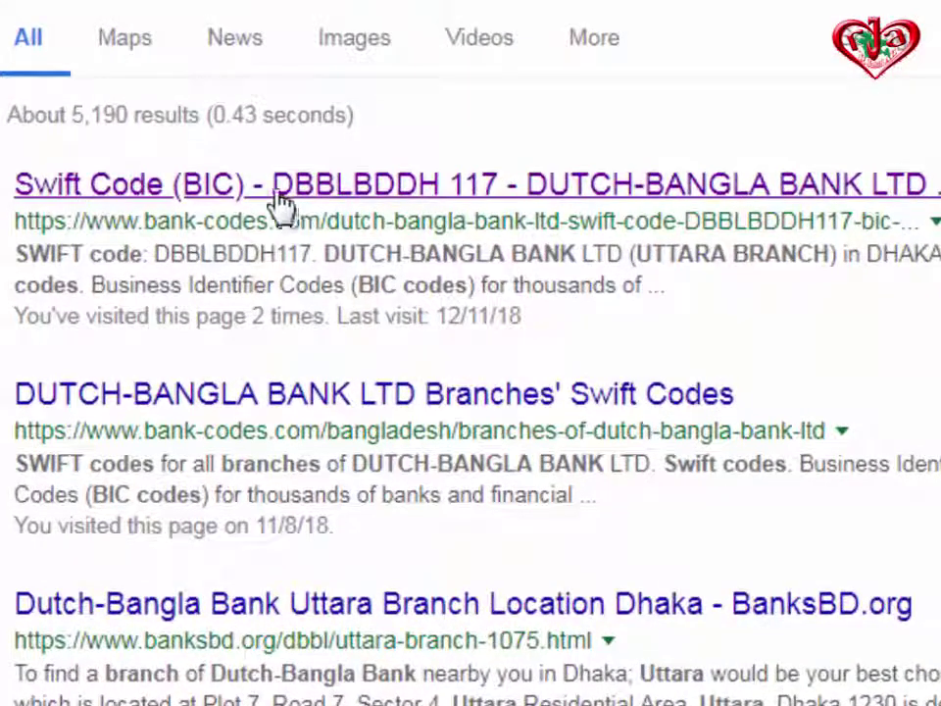
Step: Open the bank-codes.com page for the DBBLBDDH117 Uttara branch
{"action": "left_click", "coordinate": [336, 202]}
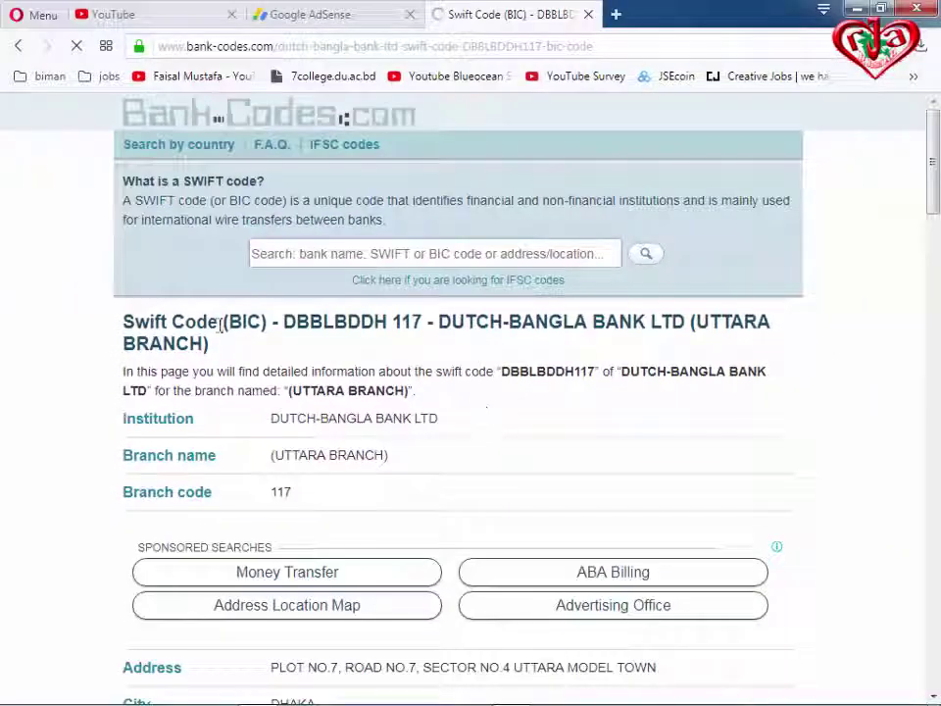
{"action": "scroll", "coordinate": [470, 399], "scroll_direction": "down", "scroll_amount": 2}
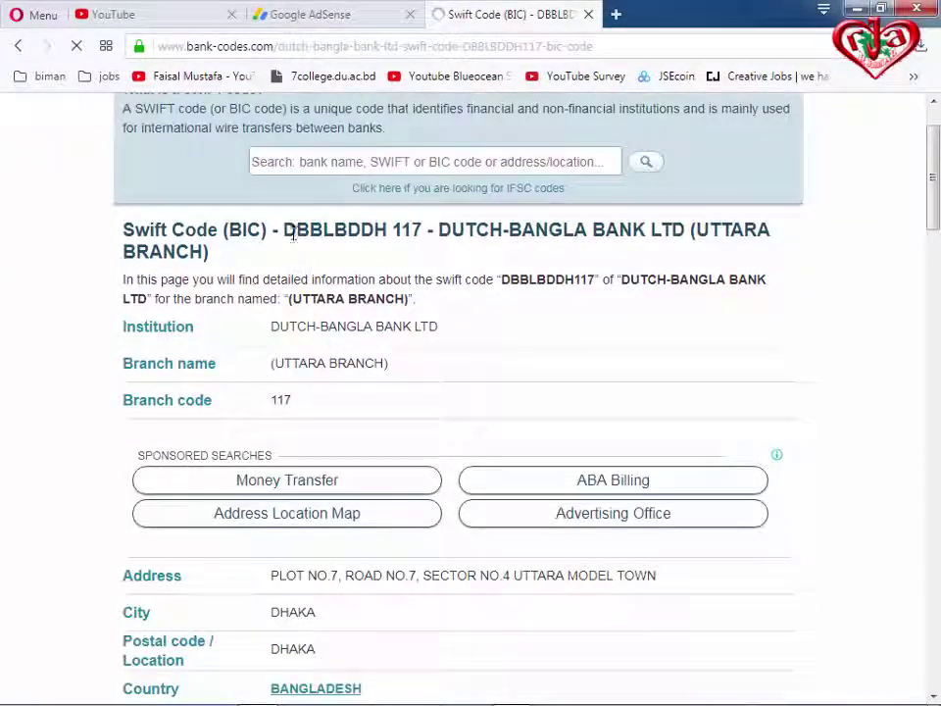
{"action": "left_click_drag", "start_coordinate": [284, 230], "coordinate": [620, 230]}
{"action": "scroll", "coordinate": [566, 315], "scroll_direction": "down", "scroll_amount": 3}
{"action": "scroll", "coordinate": [566, 315], "scroll_direction": "down", "scroll_amount": 2}
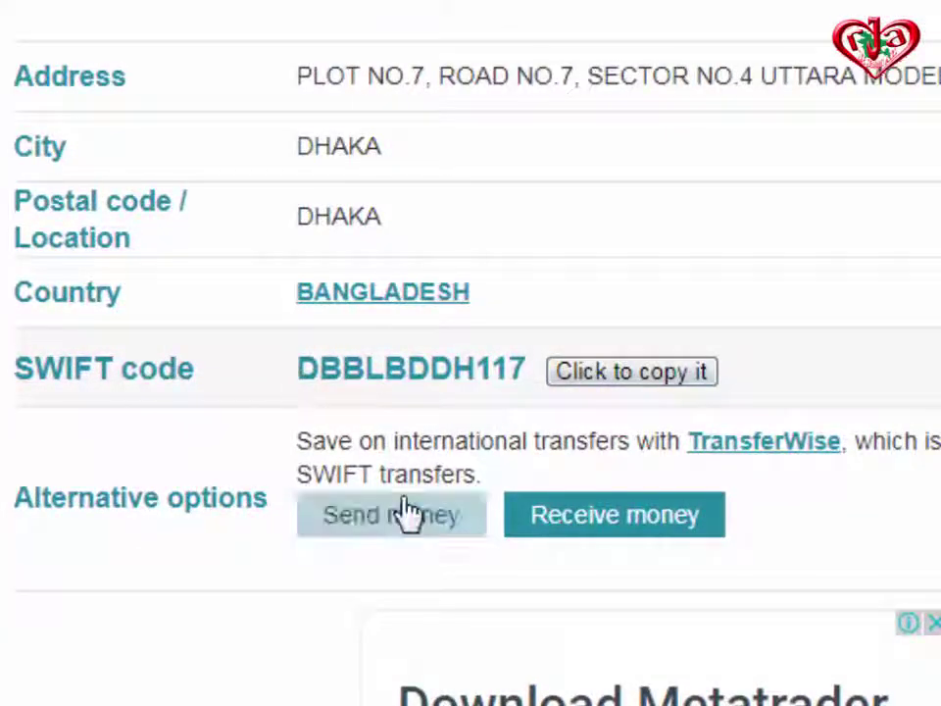
{"action": "scroll", "coordinate": [405, 510], "scroll_direction": "up", "scroll_amount": 5}
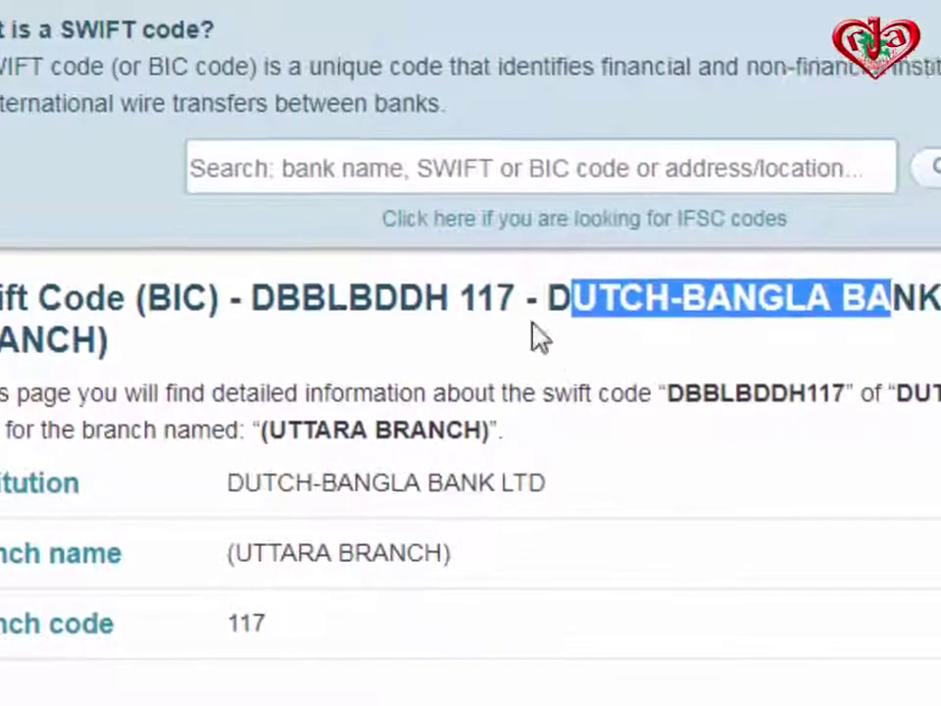
Step: Copy the bank name DUTCH-BANGLA BANK LTD from the page title
{"action": "left_click", "coordinate": [621, 292]}
{"action": "left_click_drag", "start_coordinate": [279, 316], "coordinate": [738, 318]}
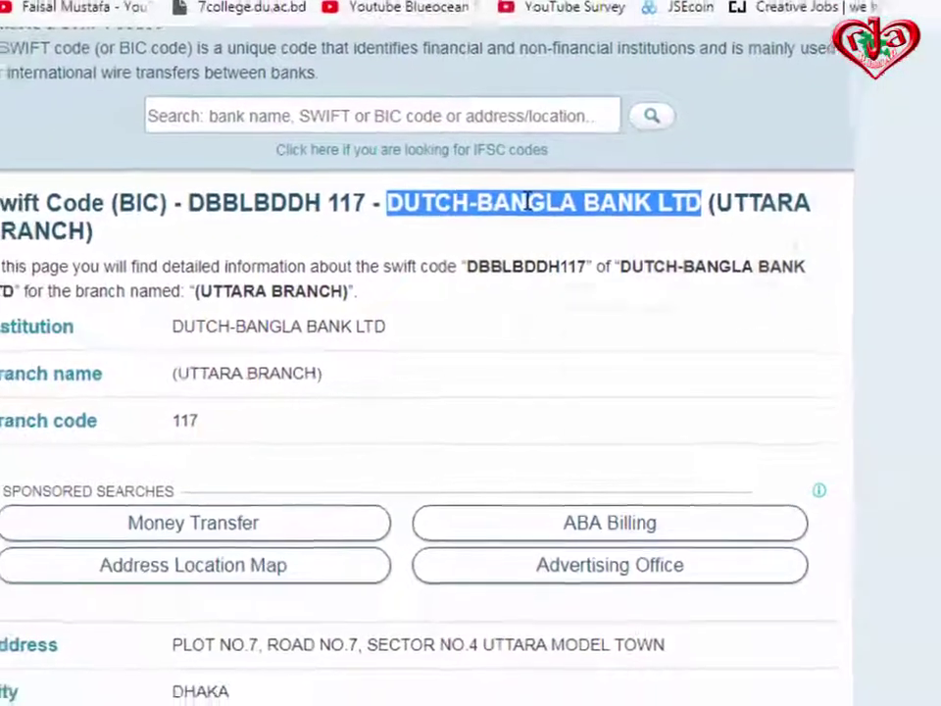
{"action": "right_click", "coordinate": [526, 201]}
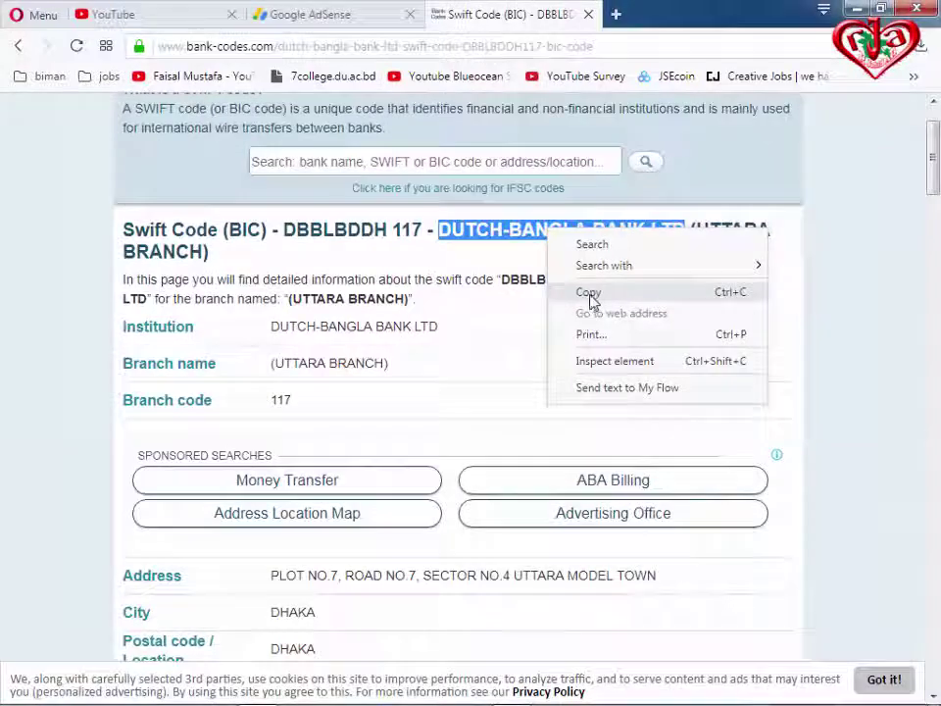
{"action": "left_click", "coordinate": [588, 294]}
{"action": "scroll", "coordinate": [520, 388], "scroll_direction": "down", "scroll_amount": 4}
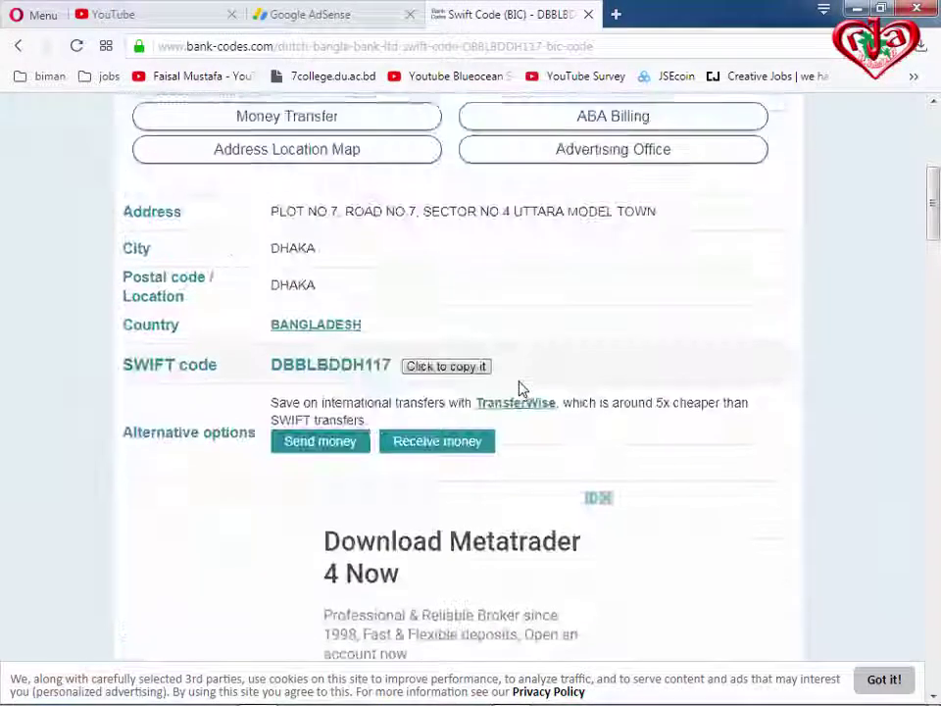
{"action": "scroll", "coordinate": [519, 388], "scroll_direction": "up", "scroll_amount": 3}
Step: Paste DUTCH-BANGLA BANK LTD into the AdSense wire transfer form's Bank name field
{"action": "left_click", "coordinate": [336, 17]}
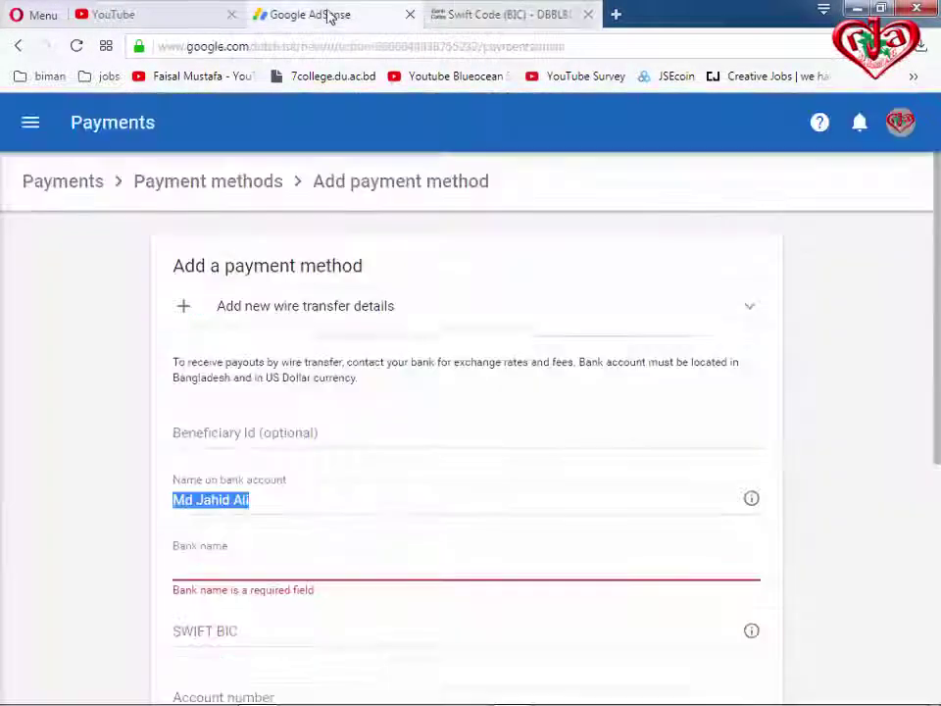
{"action": "scroll", "coordinate": [293, 479], "scroll_direction": "down", "scroll_amount": 1}
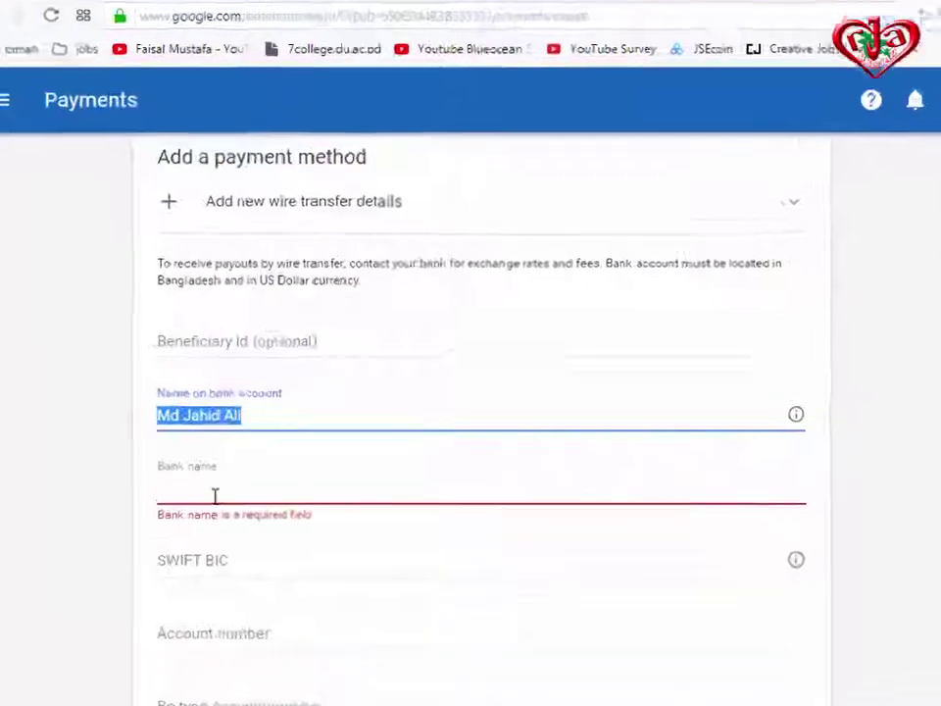
{"action": "left_click", "coordinate": [214, 495]}
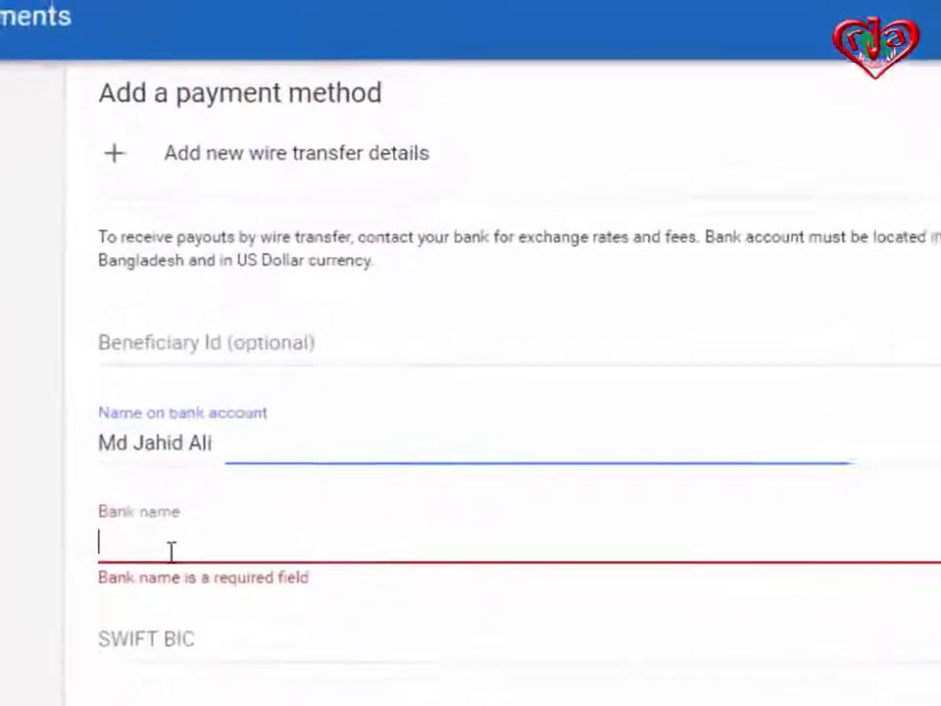
{"action": "right_click", "coordinate": [214, 495]}
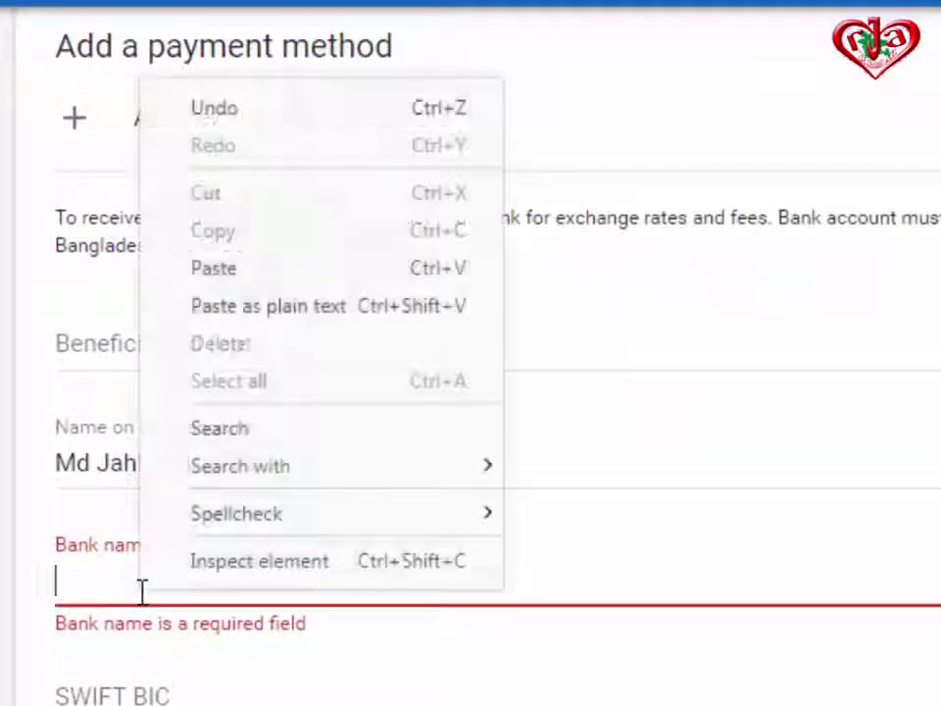
{"action": "left_click", "coordinate": [228, 269]}
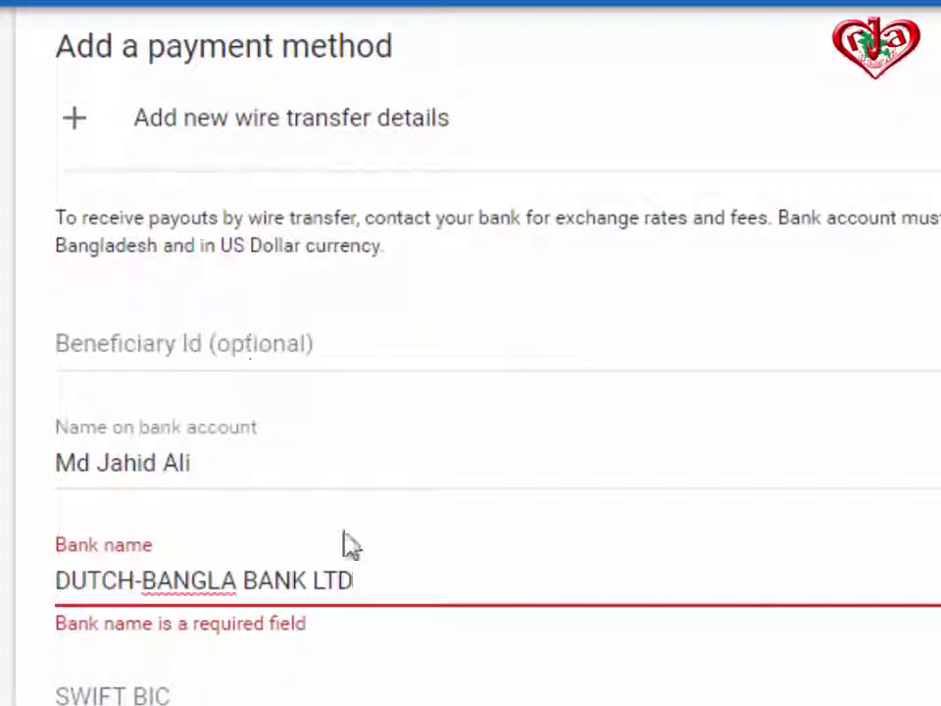
{"action": "scroll", "coordinate": [503, 691], "scroll_direction": "down", "scroll_amount": 5}
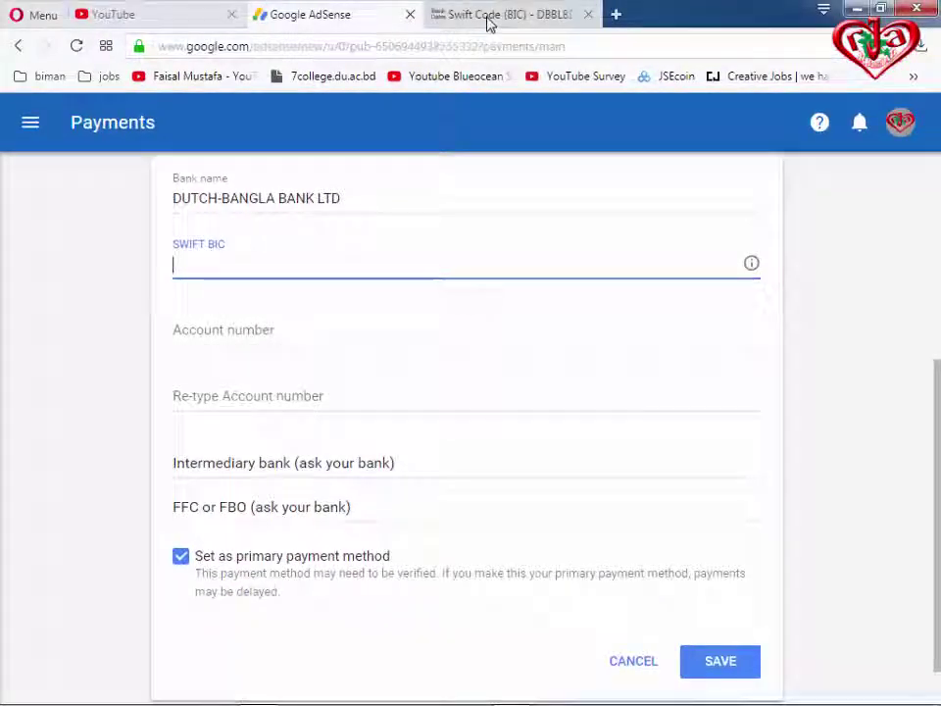
Step: Copy the SWIFT code DBBLBDDH117 from bank-codes.com's Uttara branch page
{"action": "left_click", "coordinate": [488, 23]}
{"action": "scroll", "coordinate": [426, 583], "scroll_direction": "down", "scroll_amount": 3}
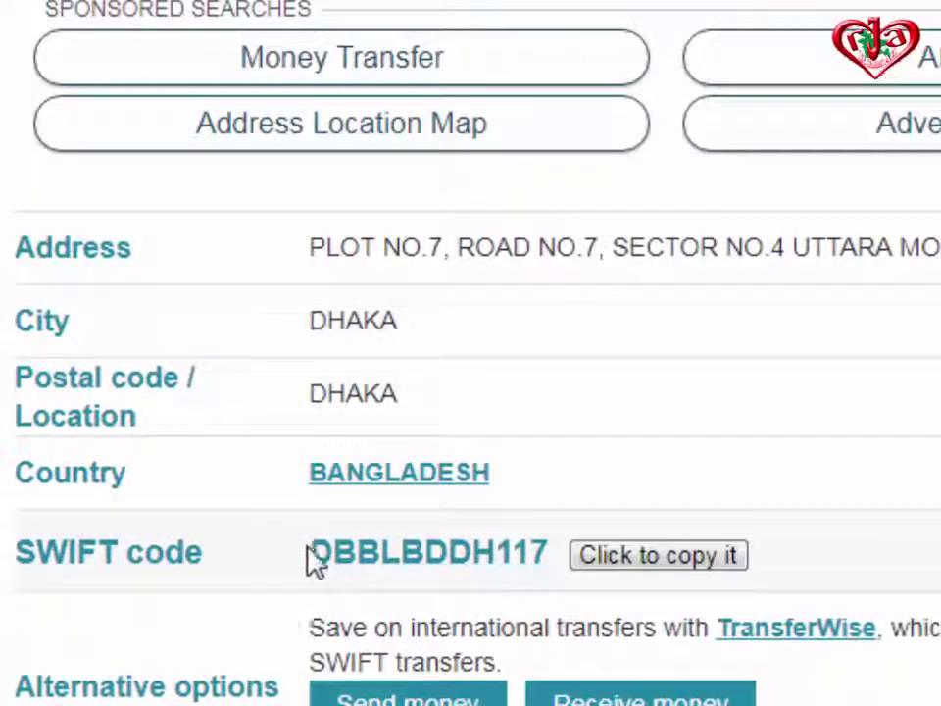
{"action": "left_click_drag", "start_coordinate": [299, 527], "coordinate": [465, 527]}
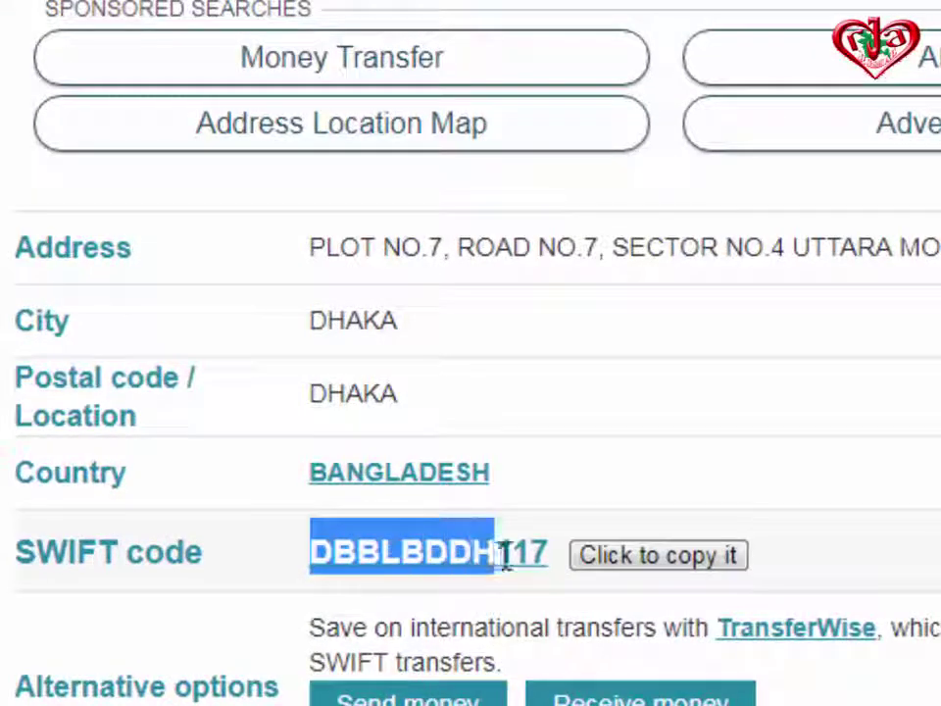
{"action": "left_click_drag", "start_coordinate": [506, 557], "coordinate": [548, 568]}
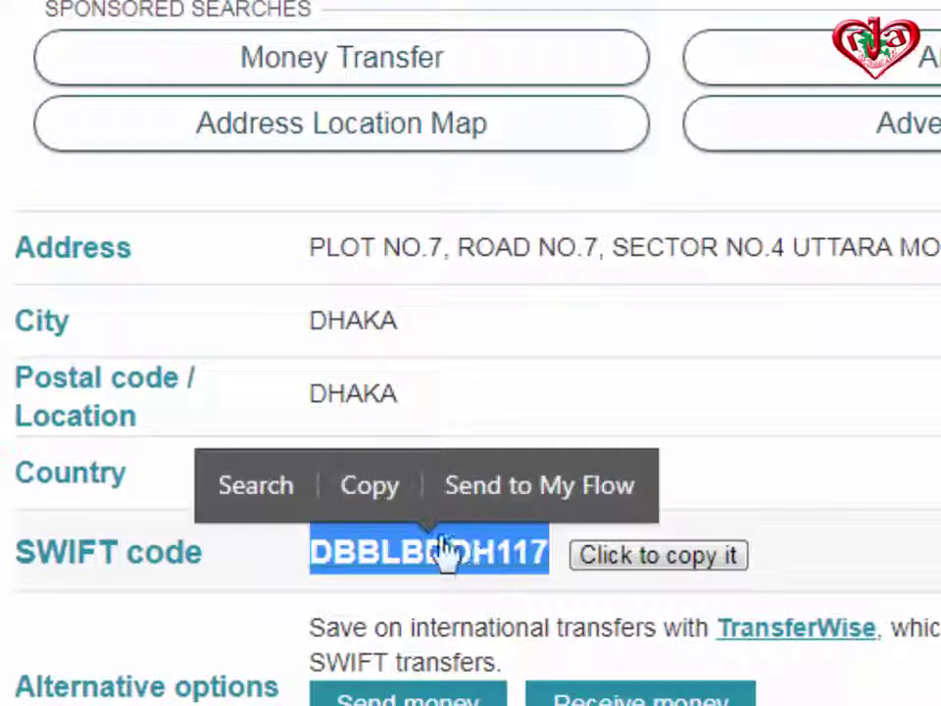
{"action": "left_click", "coordinate": [393, 510]}
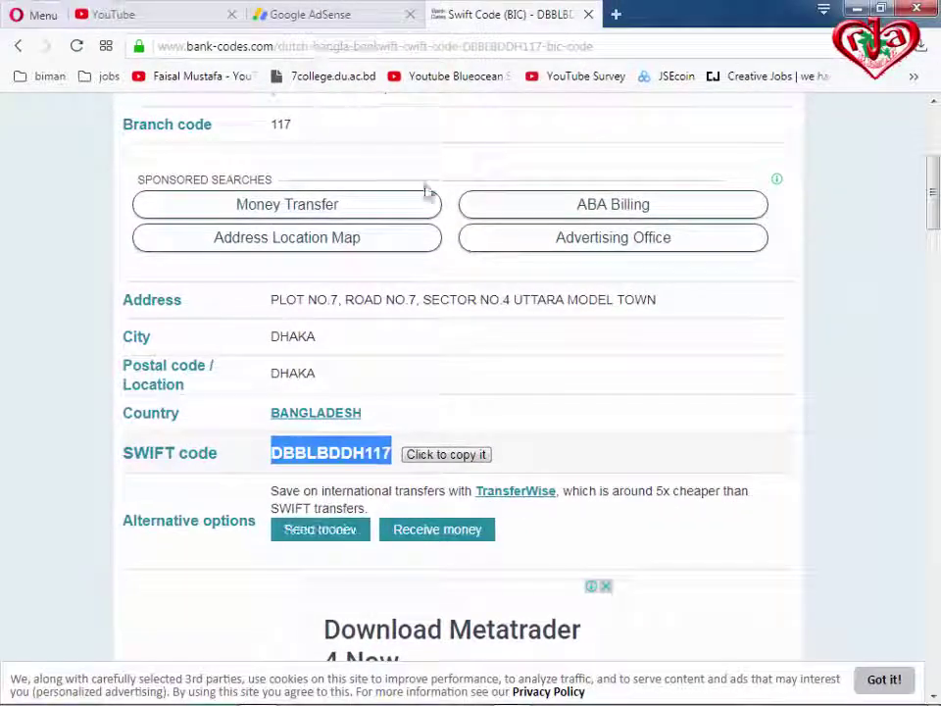
Step: Paste DBBLBDDH117 into the wire-transfer form's SWIFT BIC field in AdSense
{"action": "left_click", "coordinate": [334, 16]}
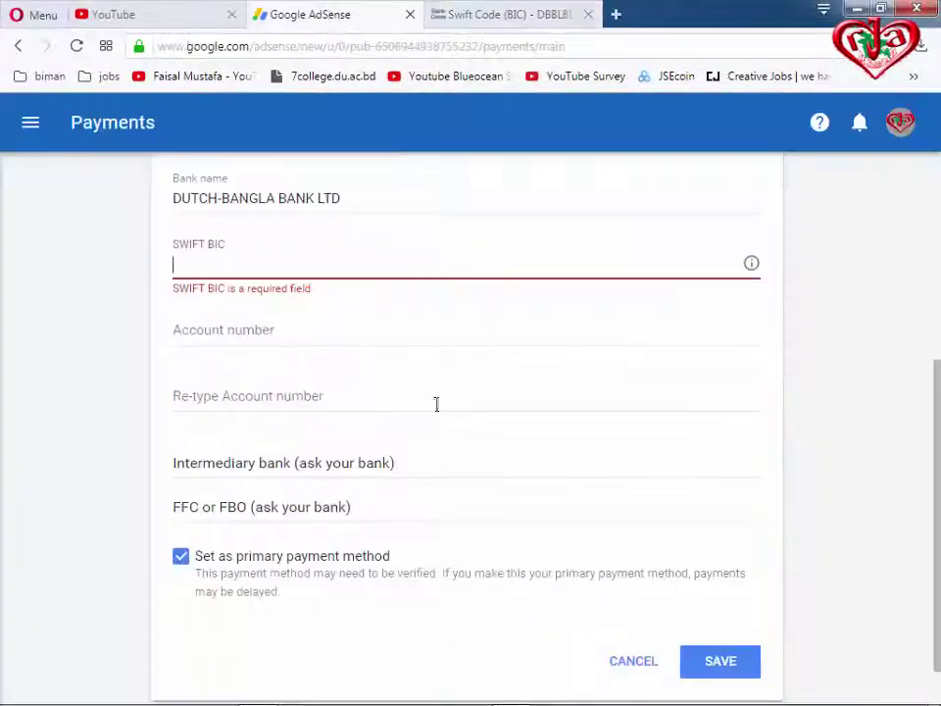
{"action": "right_click", "coordinate": [191, 272]}
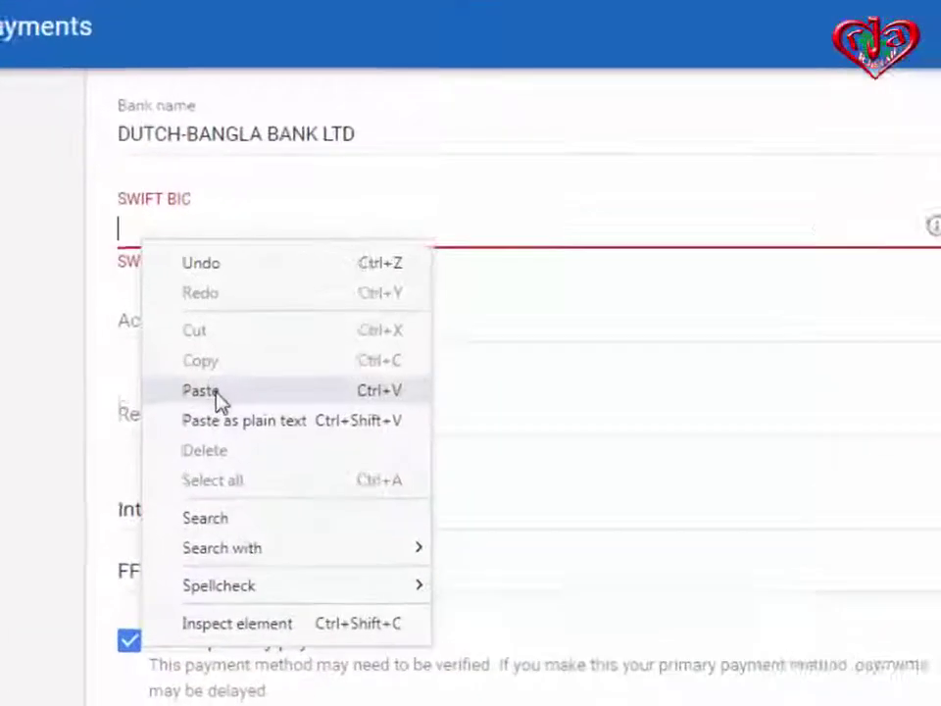
{"action": "left_click", "coordinate": [221, 378]}
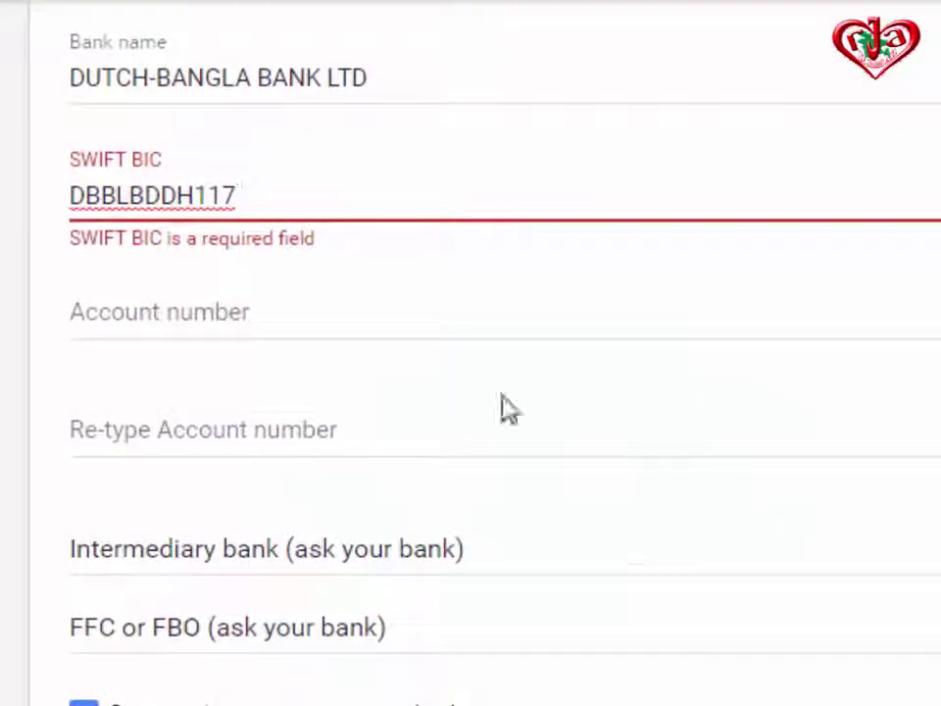
{"action": "left_click", "coordinate": [157, 326]}
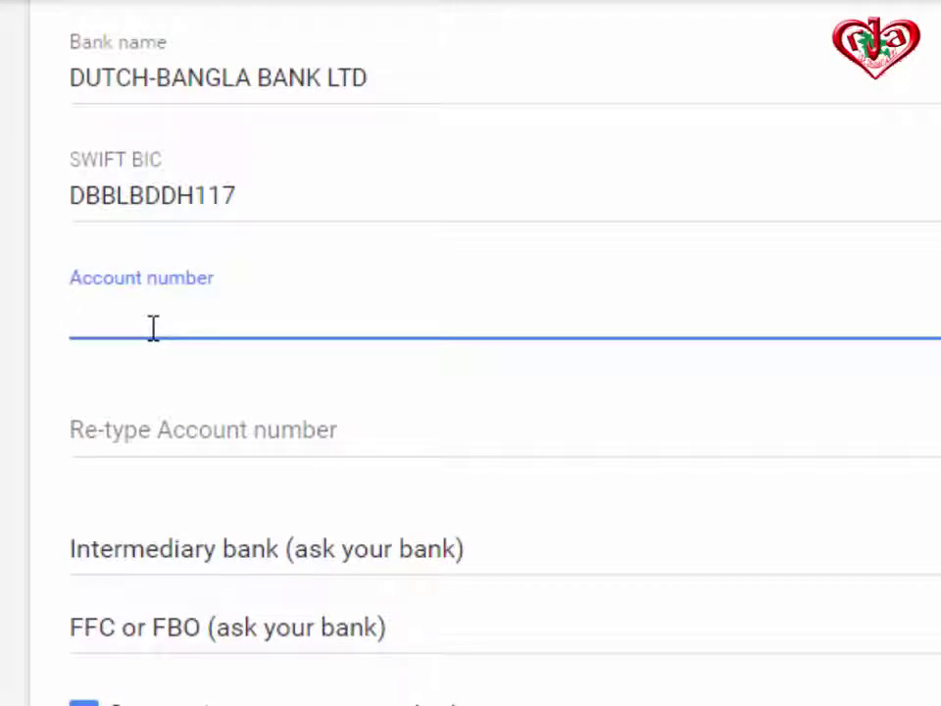
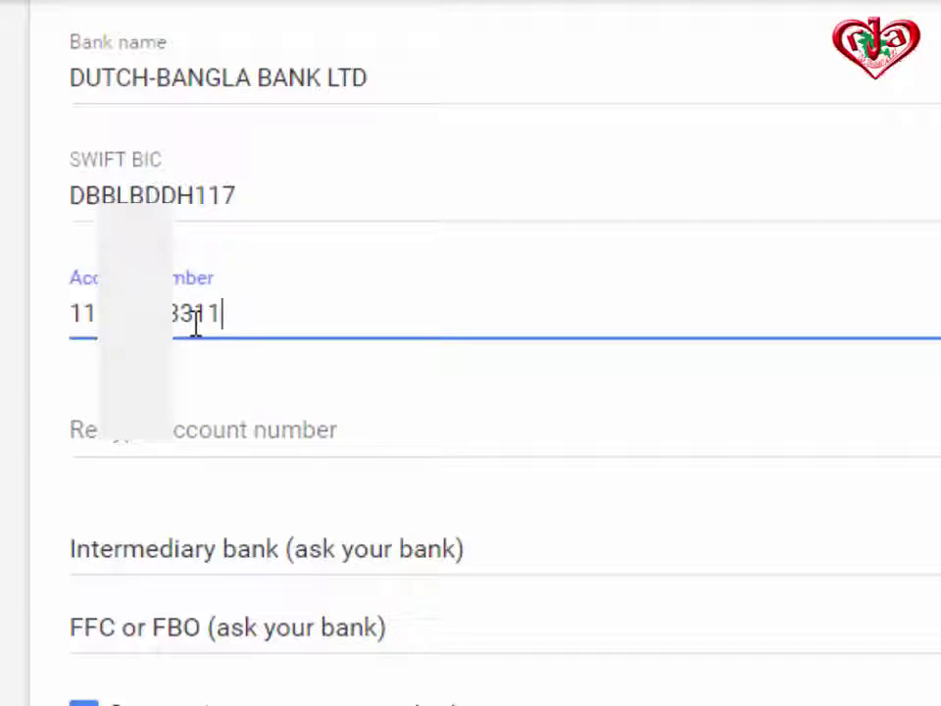
Step: Type the bank account number and copy it into the Re-type Account number field
{"action": "left_click_drag", "start_coordinate": [223, 312], "coordinate": [59, 321]}
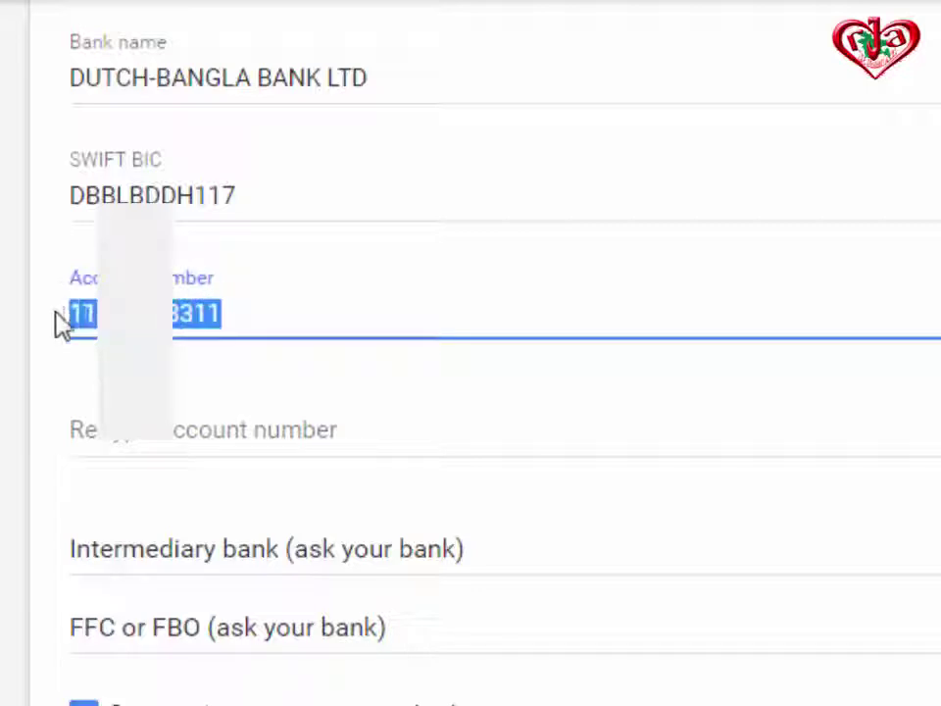
{"action": "right_click", "coordinate": [118, 320]}
{"action": "left_click", "coordinate": [193, 387]}
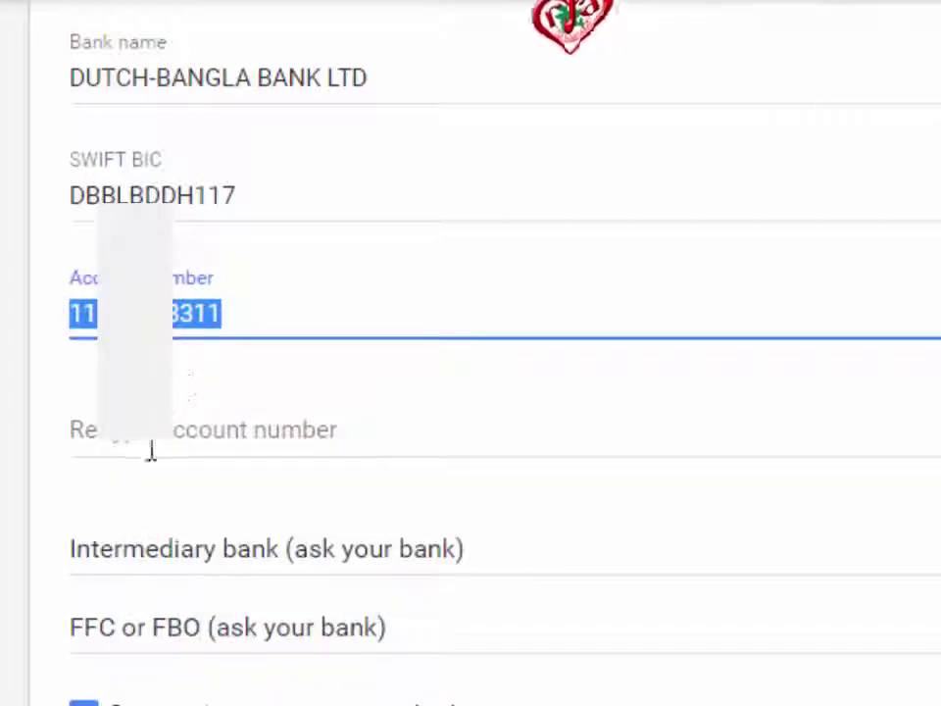
{"action": "left_click", "coordinate": [151, 442]}
{"action": "right_click", "coordinate": [151, 442]}
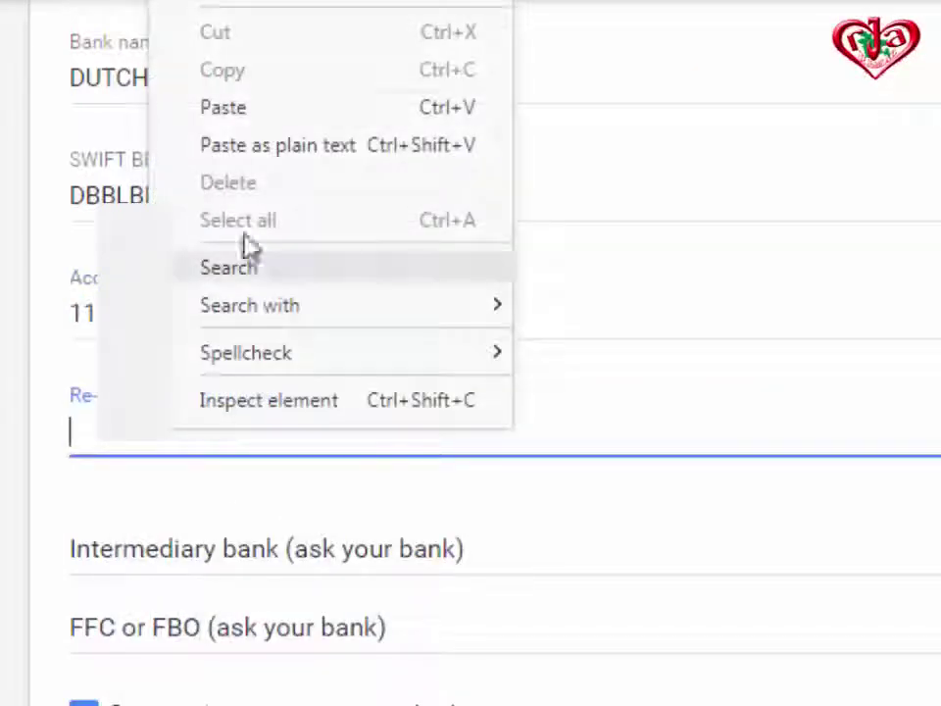
{"action": "left_click", "coordinate": [231, 106]}
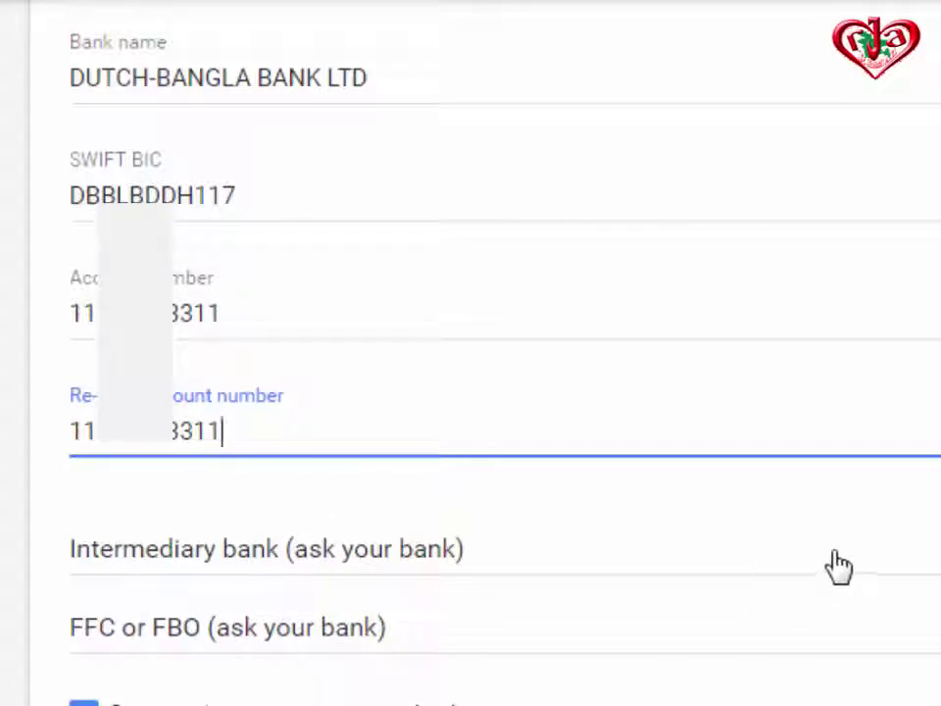
{"action": "scroll", "coordinate": [838, 567], "scroll_direction": "down", "scroll_amount": 1}
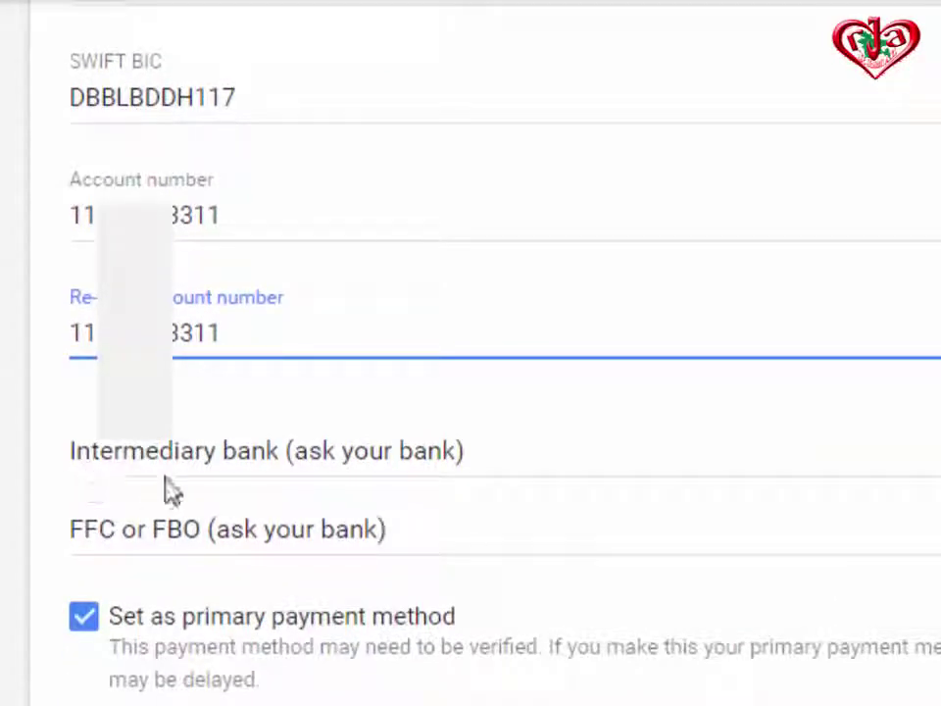
Step: Expand the optional Intermediary bank section and leave its fields blank
{"action": "left_click", "coordinate": [431, 473]}
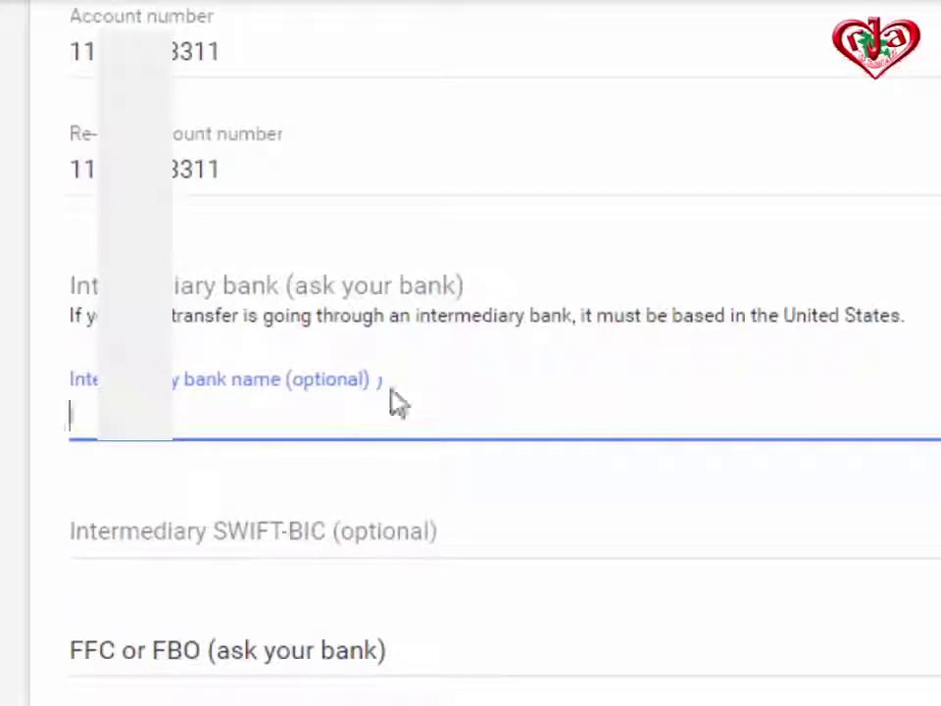
{"action": "left_click", "coordinate": [329, 370]}
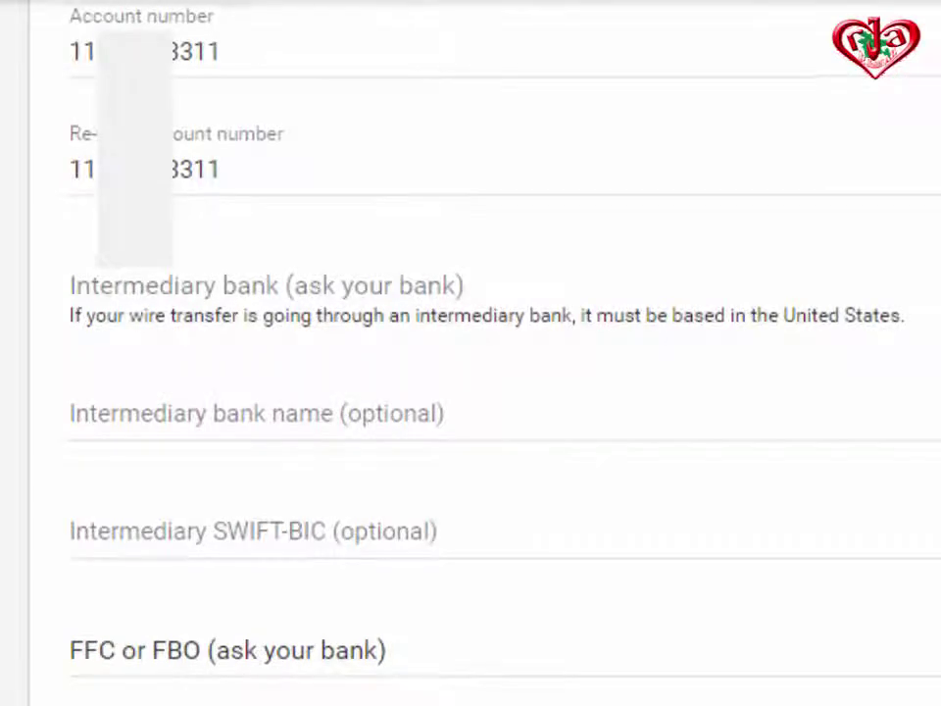
{"action": "scroll", "coordinate": [470, 392], "scroll_direction": "down", "scroll_amount": 2}
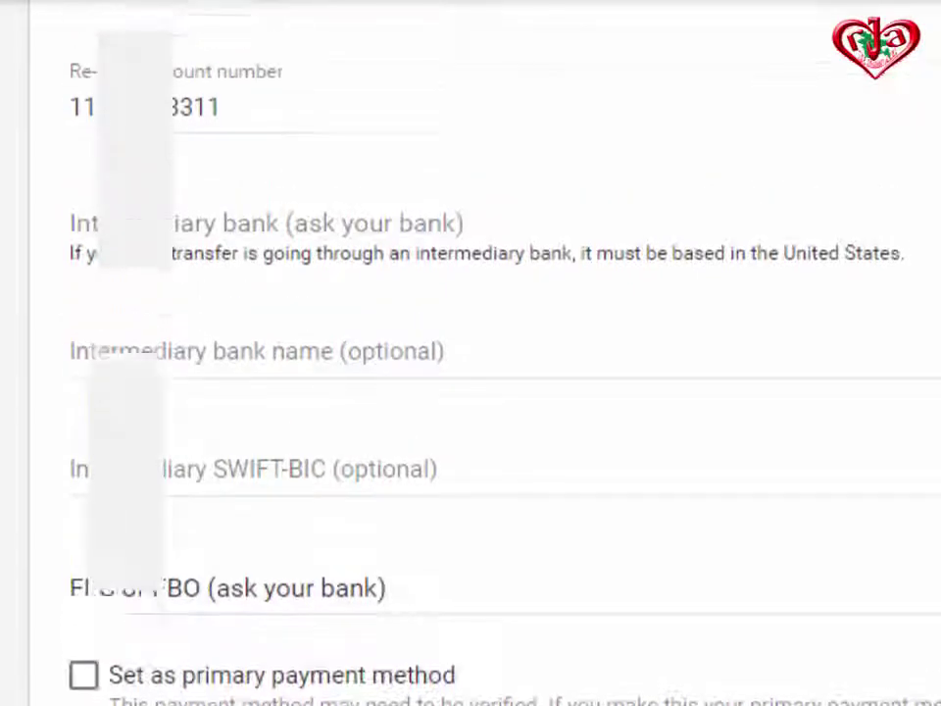
{"action": "scroll", "coordinate": [219, 434], "scroll_direction": "up", "scroll_amount": 5}
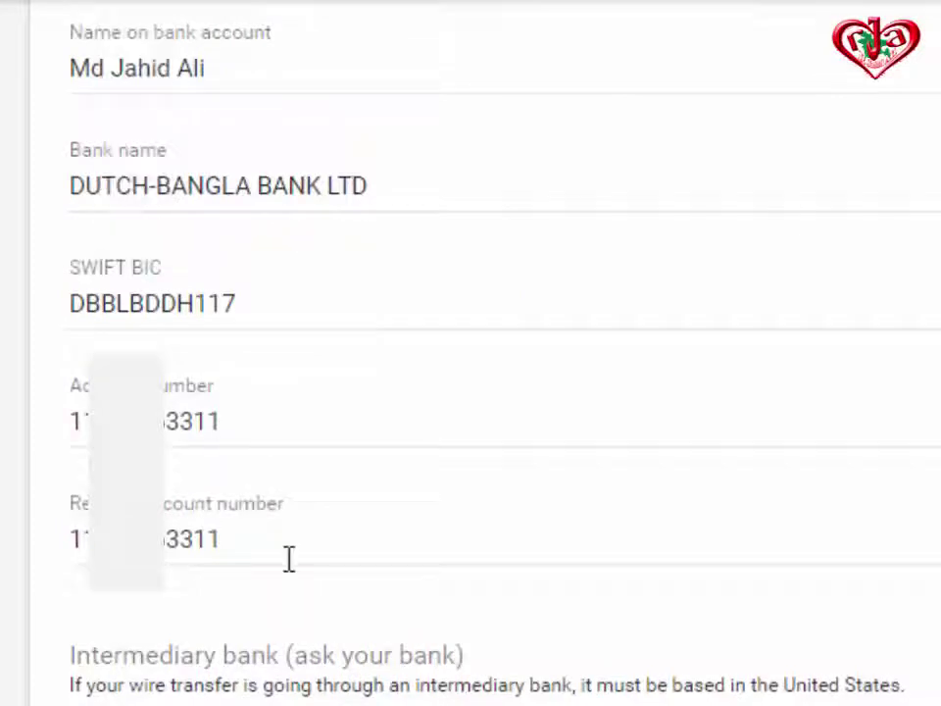
{"action": "scroll", "coordinate": [289, 559], "scroll_direction": "down", "scroll_amount": 1}
{"action": "scroll", "coordinate": [290, 557], "scroll_direction": "down", "scroll_amount": 4}
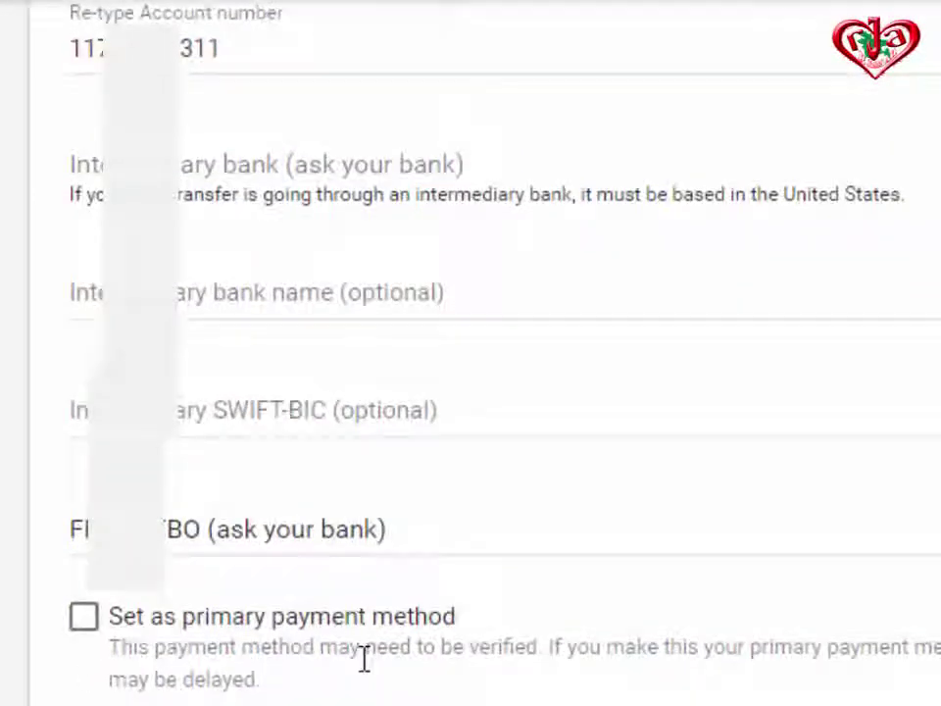
{"action": "scroll", "coordinate": [362, 657], "scroll_direction": "up", "scroll_amount": 5}
{"action": "scroll", "coordinate": [294, 608], "scroll_direction": "up", "scroll_amount": 2}
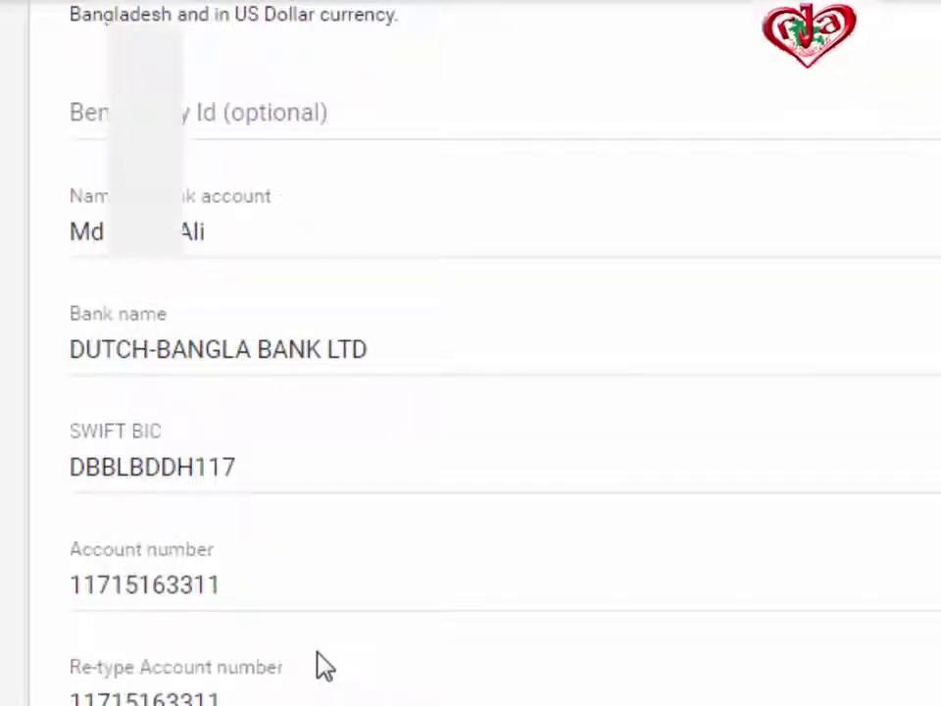
{"action": "scroll", "coordinate": [319, 664], "scroll_direction": "down", "scroll_amount": 7}
Step: Tick Set as primary payment method and review the completed wire-transfer form
{"action": "left_click", "coordinate": [82, 621]}
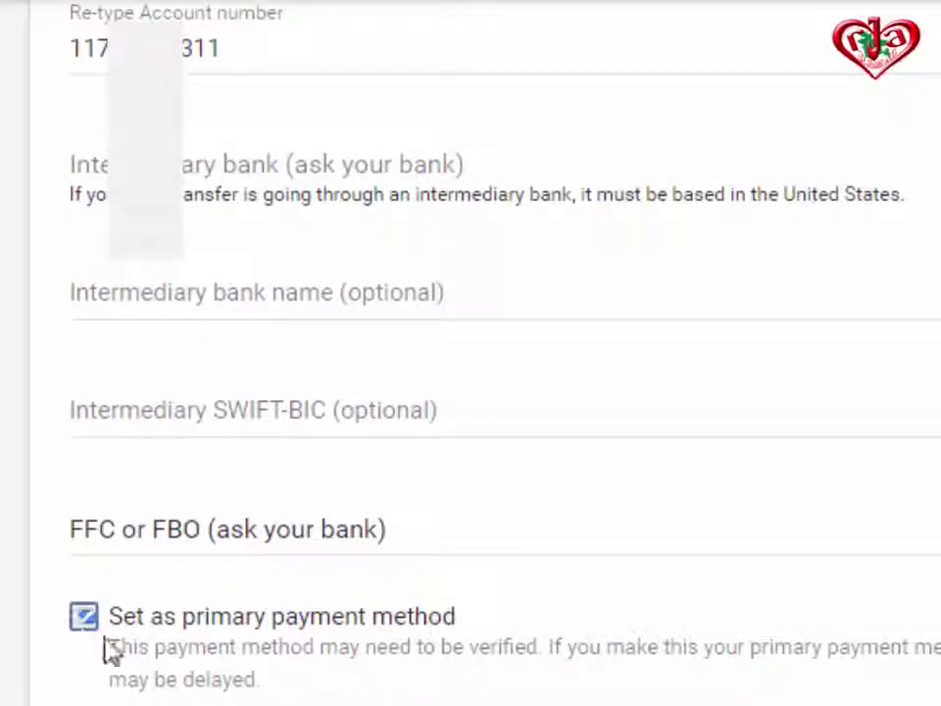
{"action": "scroll", "coordinate": [471, 392], "scroll_direction": "up", "scroll_amount": 5}
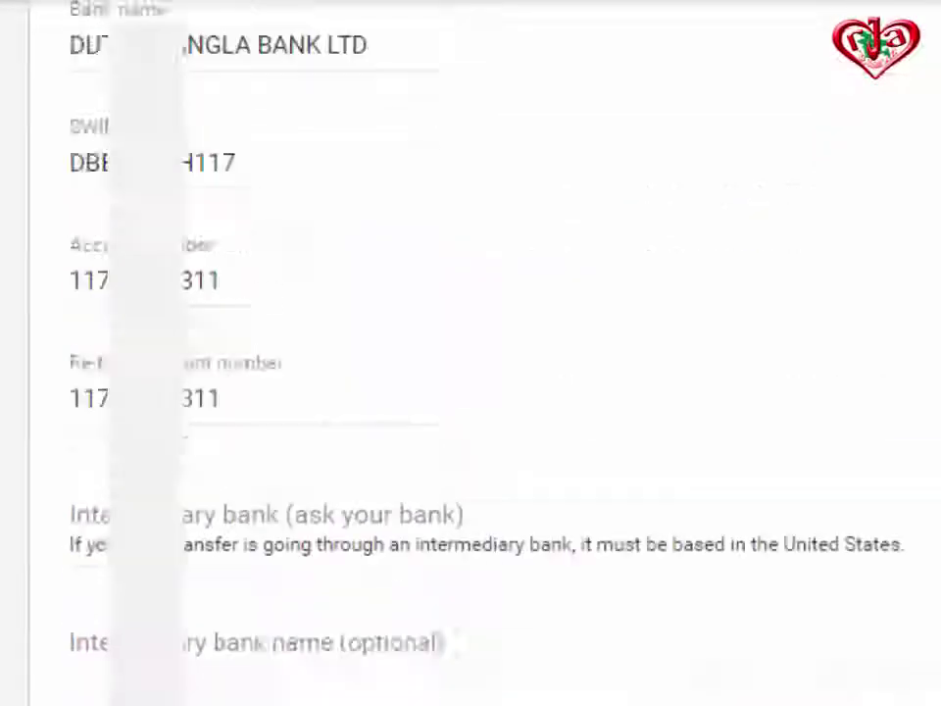
{"action": "scroll", "coordinate": [470, 392], "scroll_direction": "up", "scroll_amount": 5}
{"action": "scroll", "coordinate": [471, 392], "scroll_direction": "down", "scroll_amount": 1}
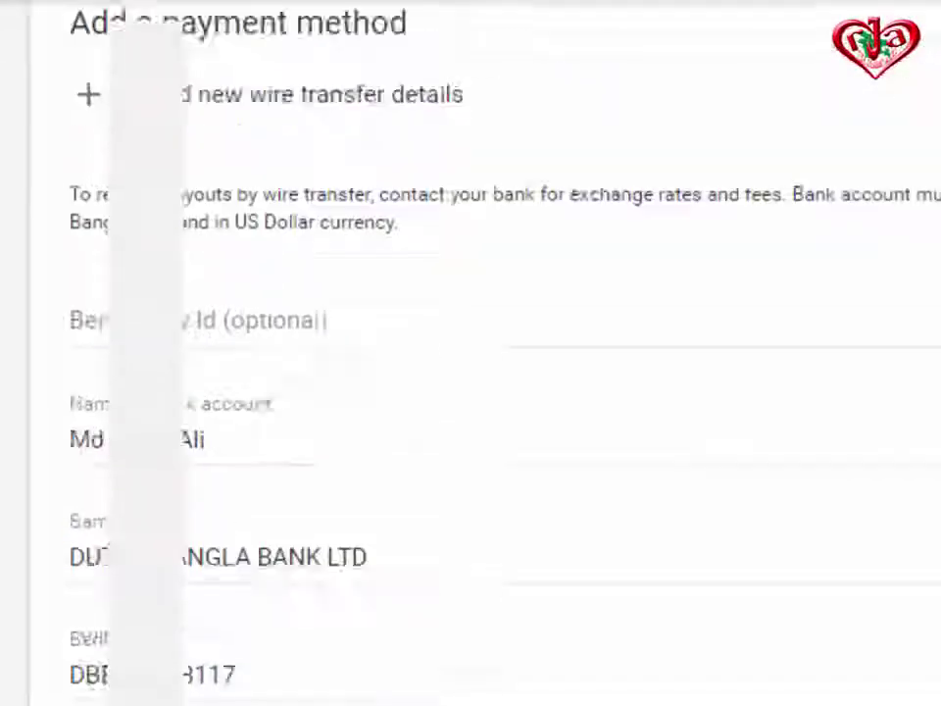
{"action": "scroll", "coordinate": [471, 393], "scroll_direction": "up", "scroll_amount": 3}
{"action": "scroll", "coordinate": [488, 664], "scroll_direction": "down", "scroll_amount": 2}
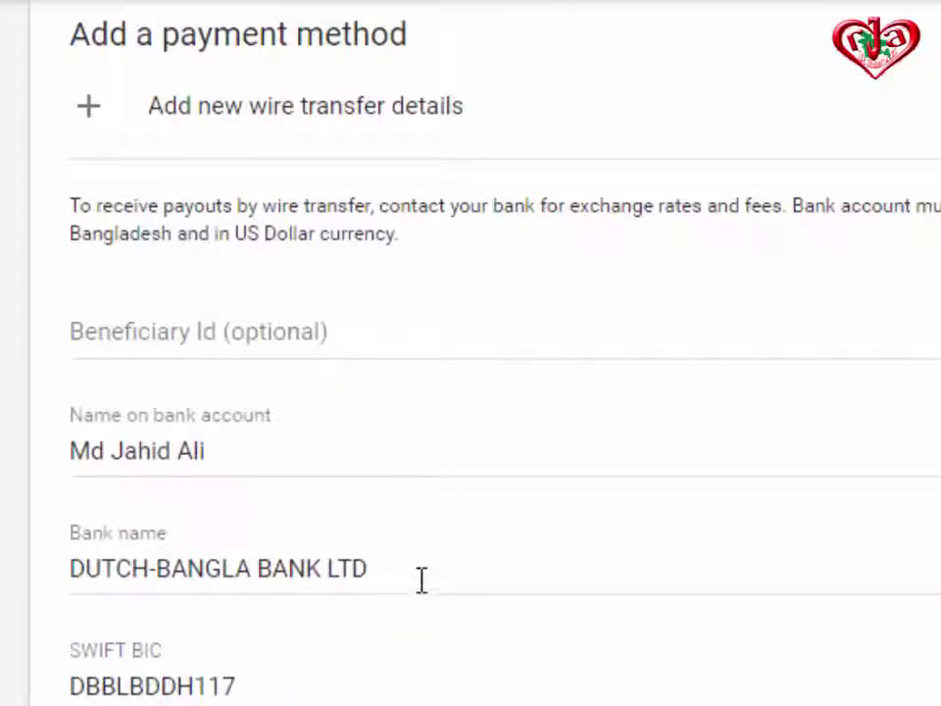
{"action": "scroll", "coordinate": [416, 573], "scroll_direction": "down", "scroll_amount": 3}
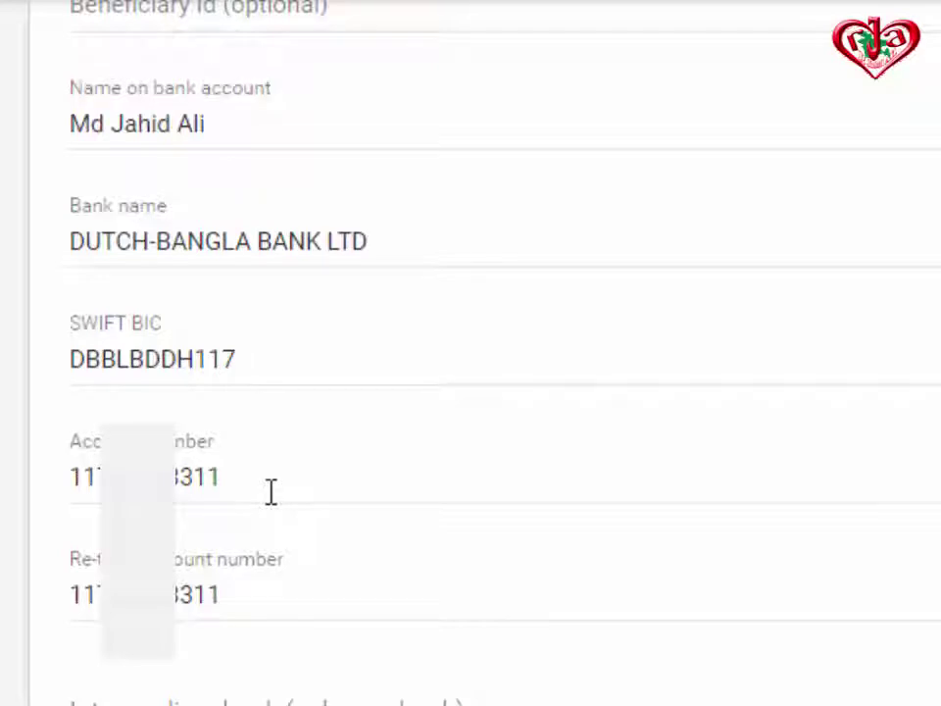
{"action": "scroll", "coordinate": [601, 516], "scroll_direction": "down", "scroll_amount": 3}
{"action": "scroll", "coordinate": [647, 674], "scroll_direction": "down", "scroll_amount": 2}
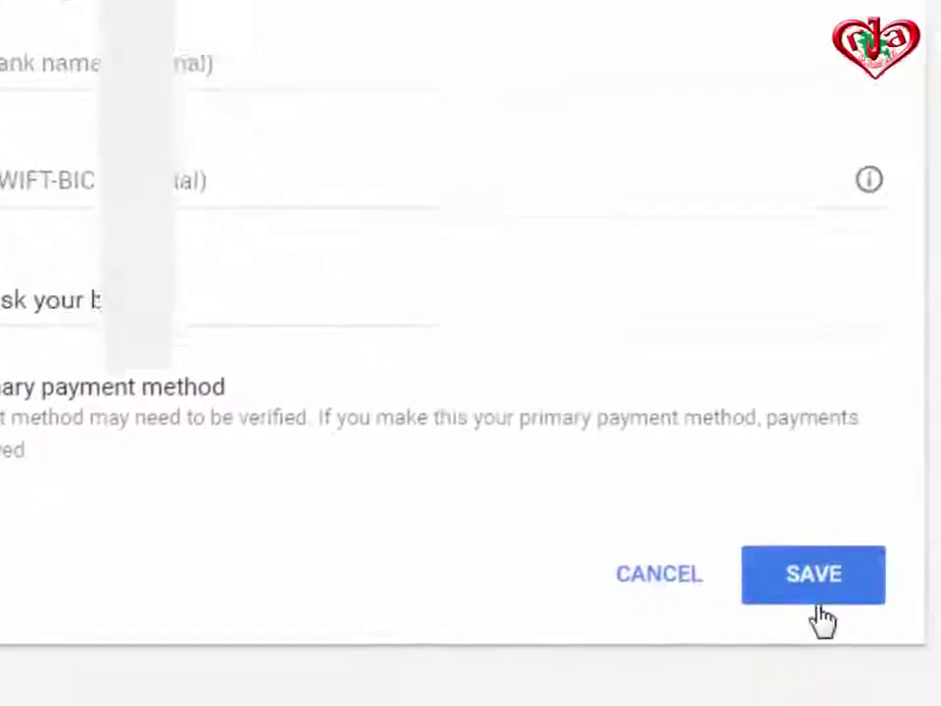
Step: Save the wire-transfer details and view Manage payment methods, showing the bank account as Primary
{"action": "left_click", "coordinate": [763, 551]}
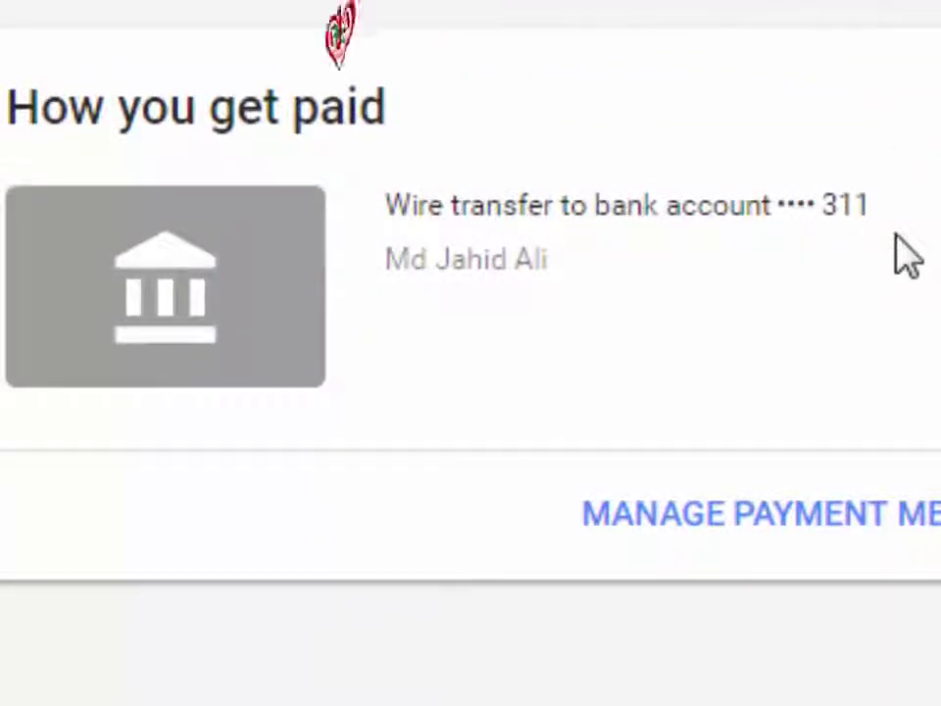
{"action": "double_click", "coordinate": [833, 213]}
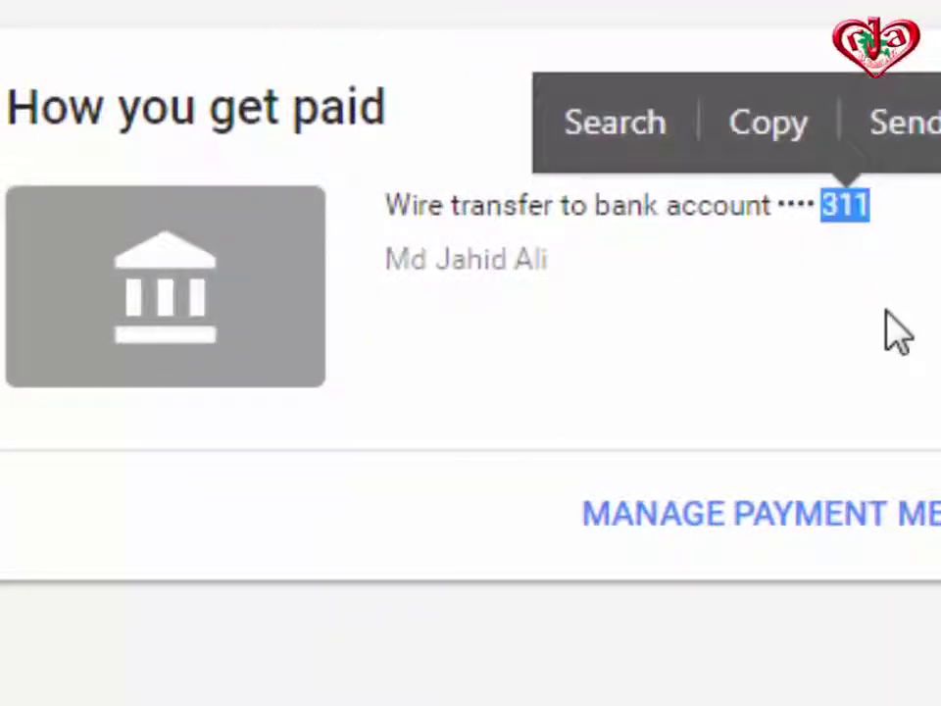
{"action": "left_click", "coordinate": [888, 225]}
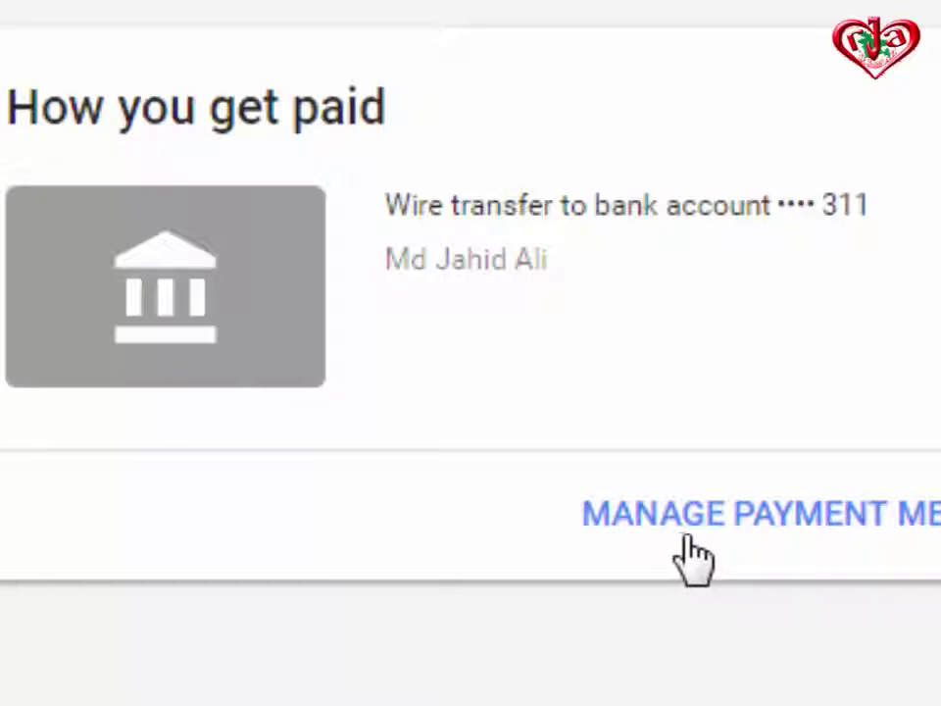
{"action": "left_click", "coordinate": [717, 536]}
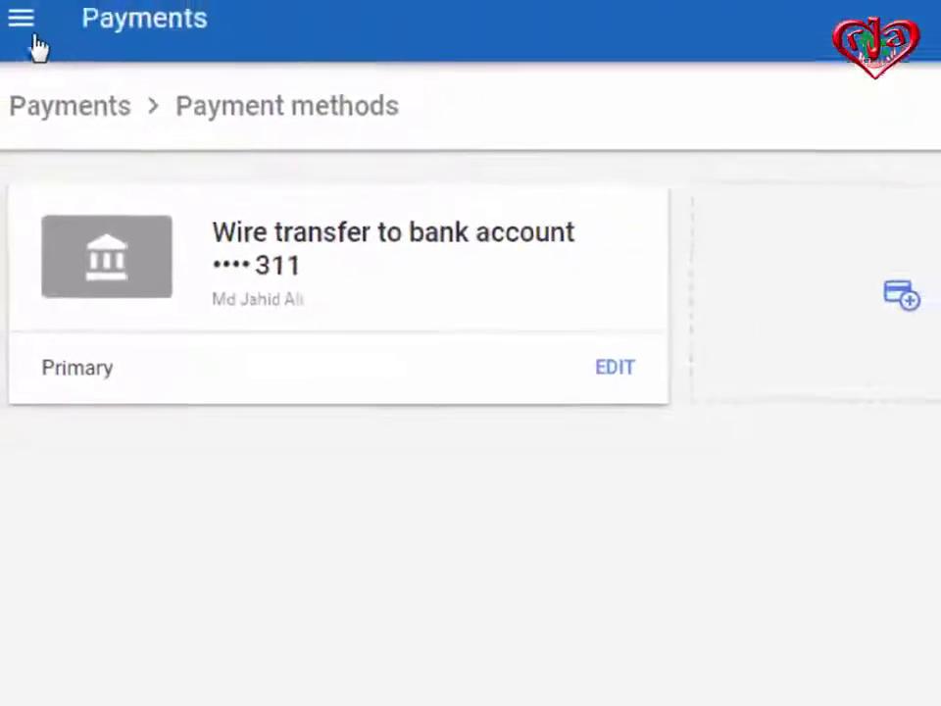
Step: Go to Home from the side navigation and review the $53.81 balance and $0.00 earnings
{"action": "left_click", "coordinate": [34, 131]}
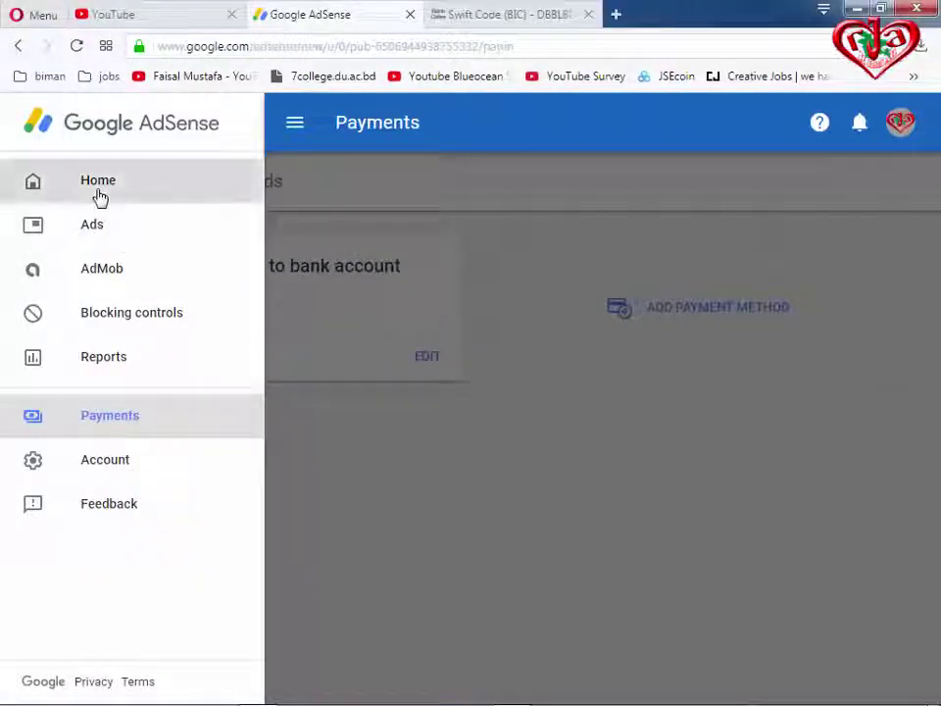
{"action": "left_click", "coordinate": [98, 188]}
{"action": "scroll", "coordinate": [647, 446], "scroll_direction": "down", "scroll_amount": 1}
{"action": "scroll", "coordinate": [647, 446], "scroll_direction": "up", "scroll_amount": 1}
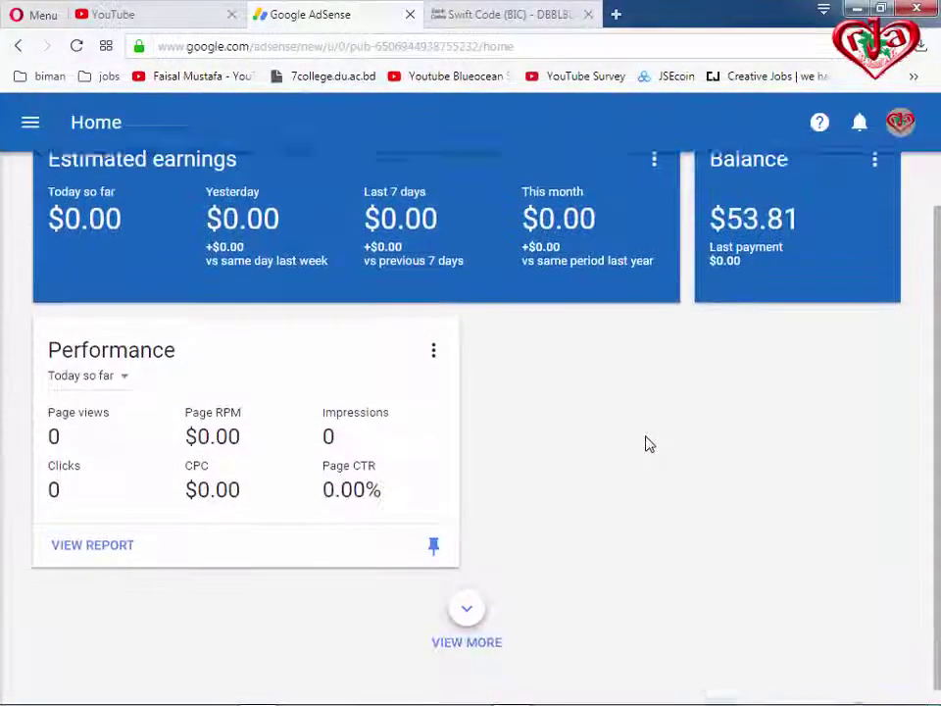
{"action": "scroll", "coordinate": [647, 444], "scroll_direction": "down", "scroll_amount": 1}
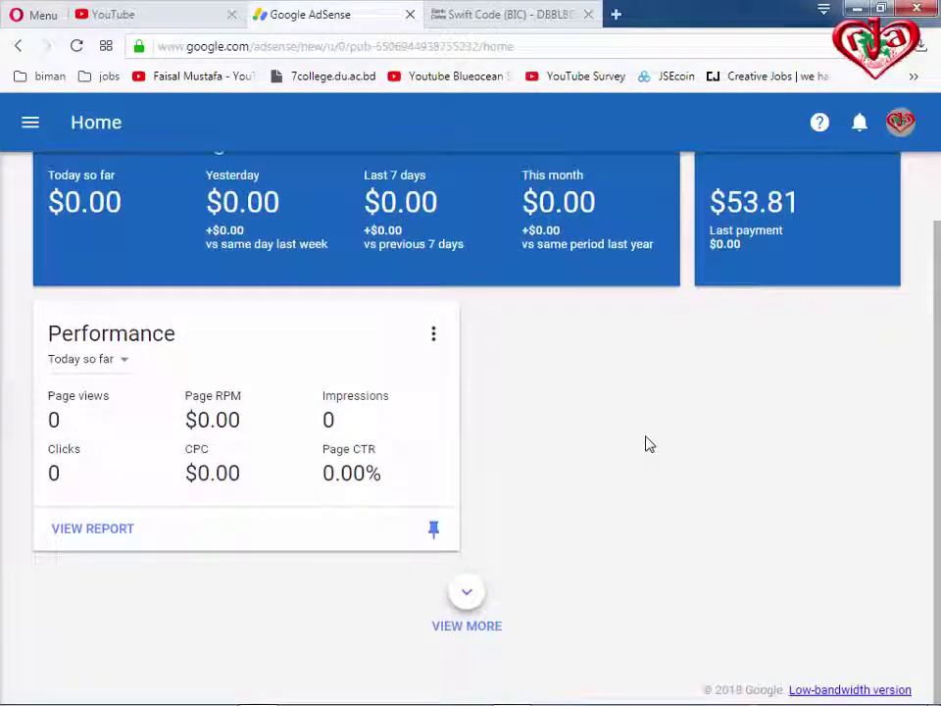
{"action": "scroll", "coordinate": [647, 443], "scroll_direction": "up", "scroll_amount": 1}
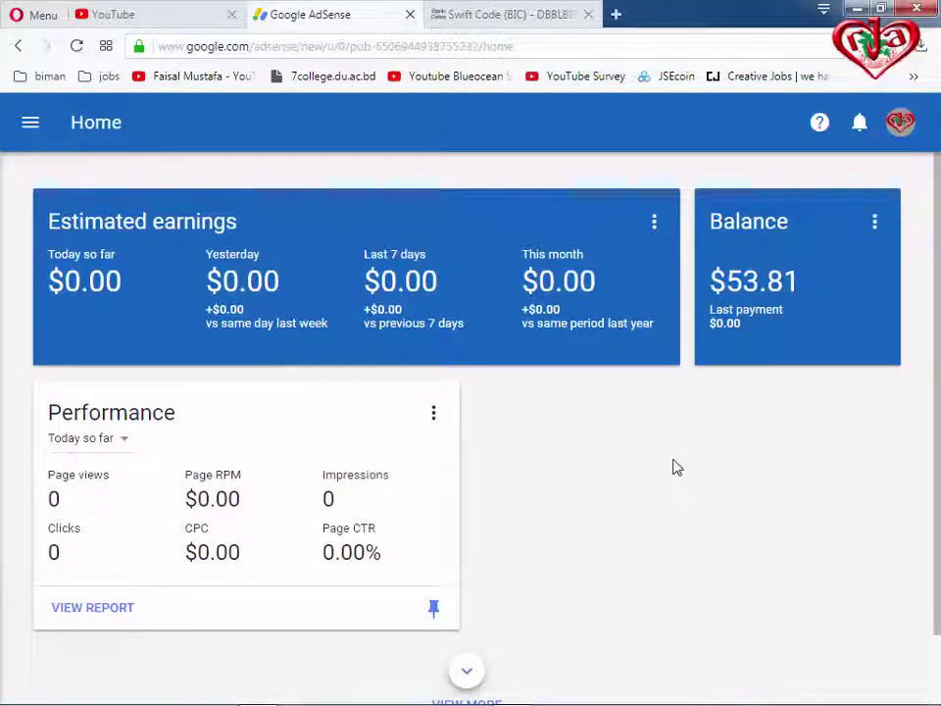
{"action": "scroll", "coordinate": [674, 467], "scroll_direction": "down", "scroll_amount": 1}
{"action": "scroll", "coordinate": [678, 456], "scroll_direction": "up", "scroll_amount": 1}
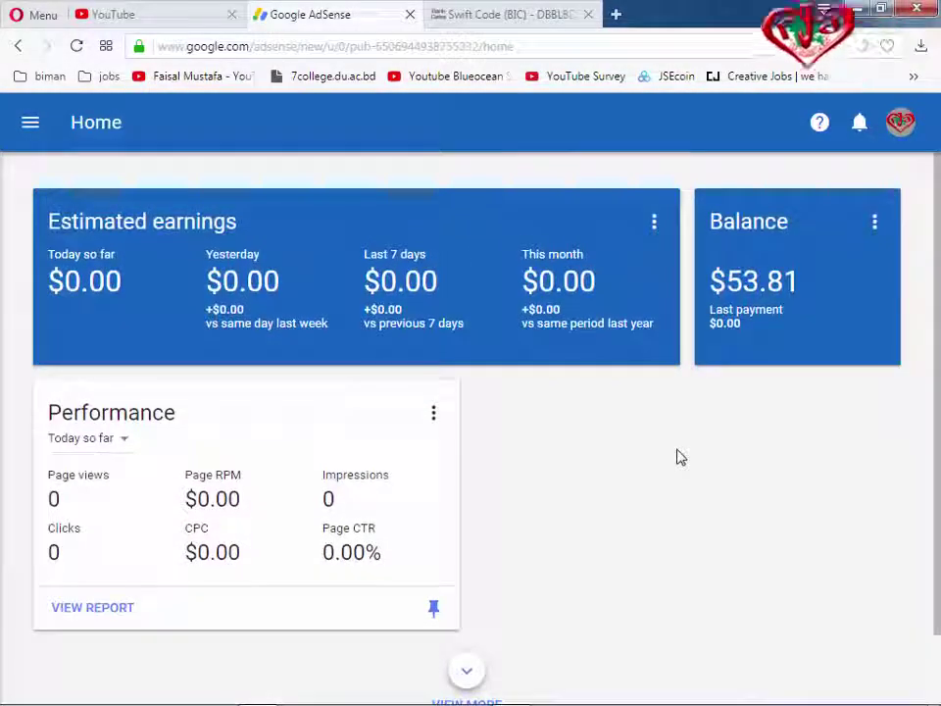